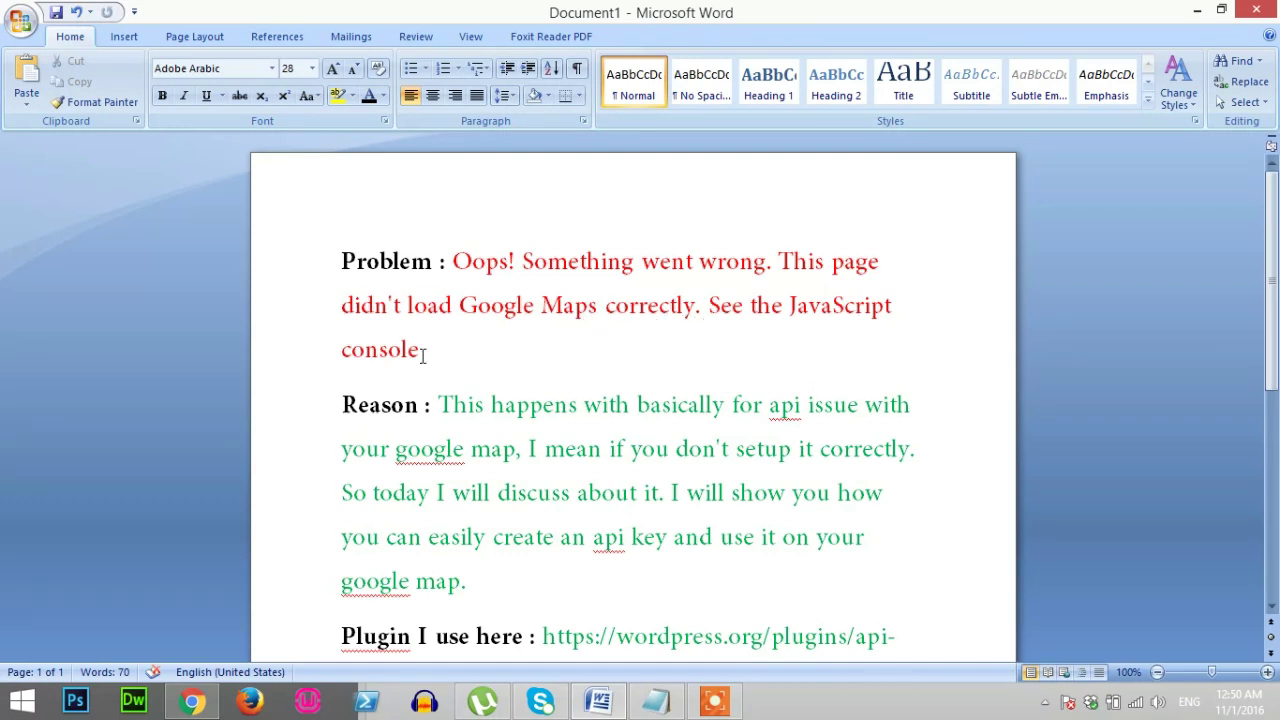
Step: Switch to Chrome to show the WordPress Google Maps Test page
scroll(425, 358, down, 1)
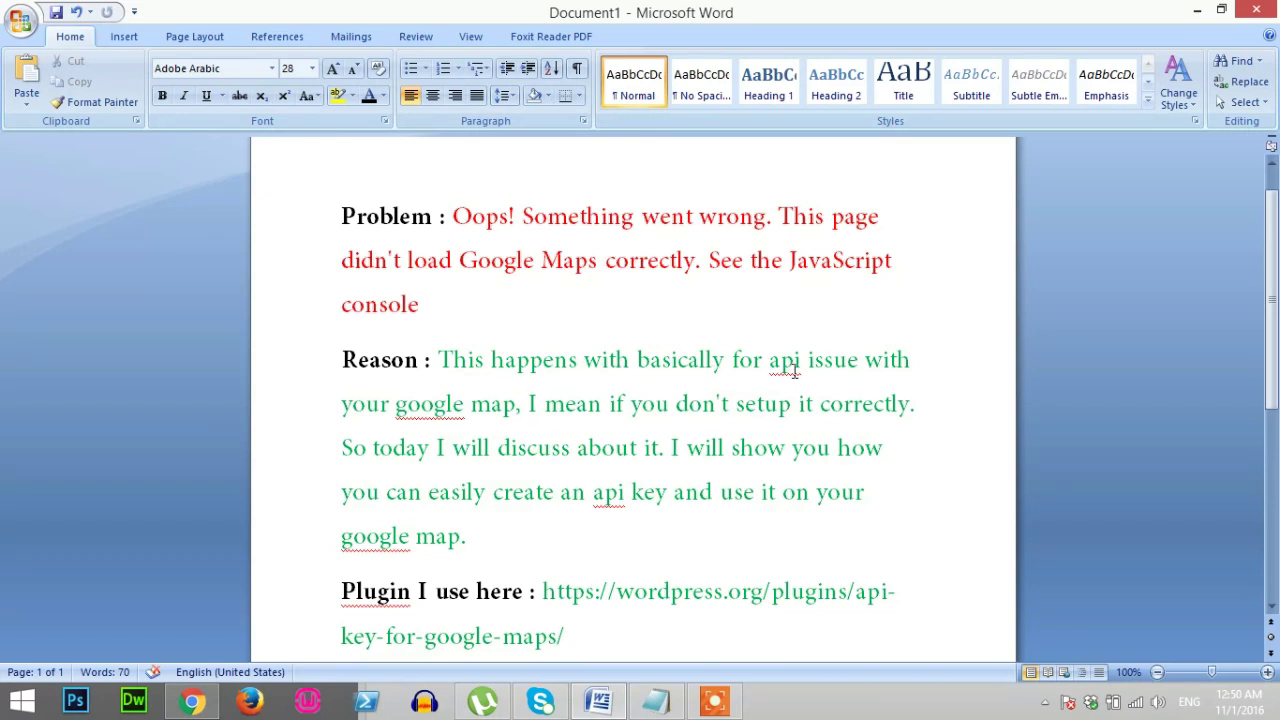
scroll(820, 368, down, 1)
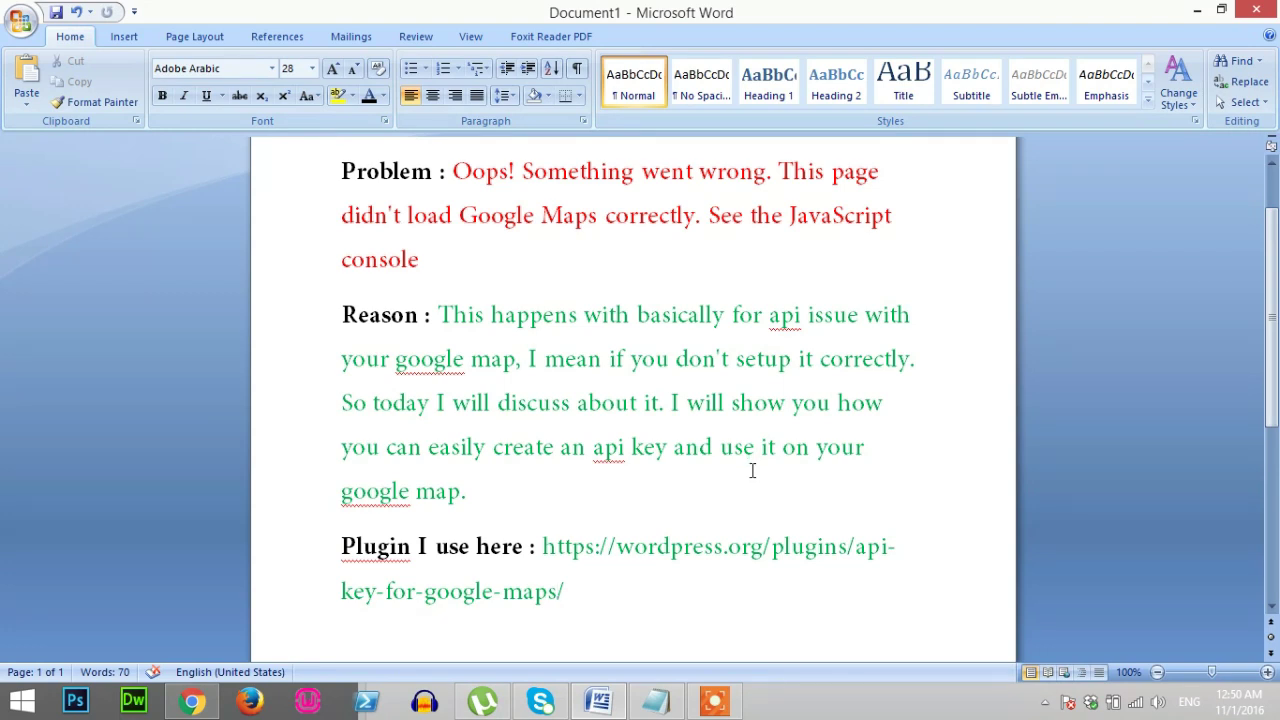
scroll(752, 470, down, 1)
scroll(752, 469, down, 1)
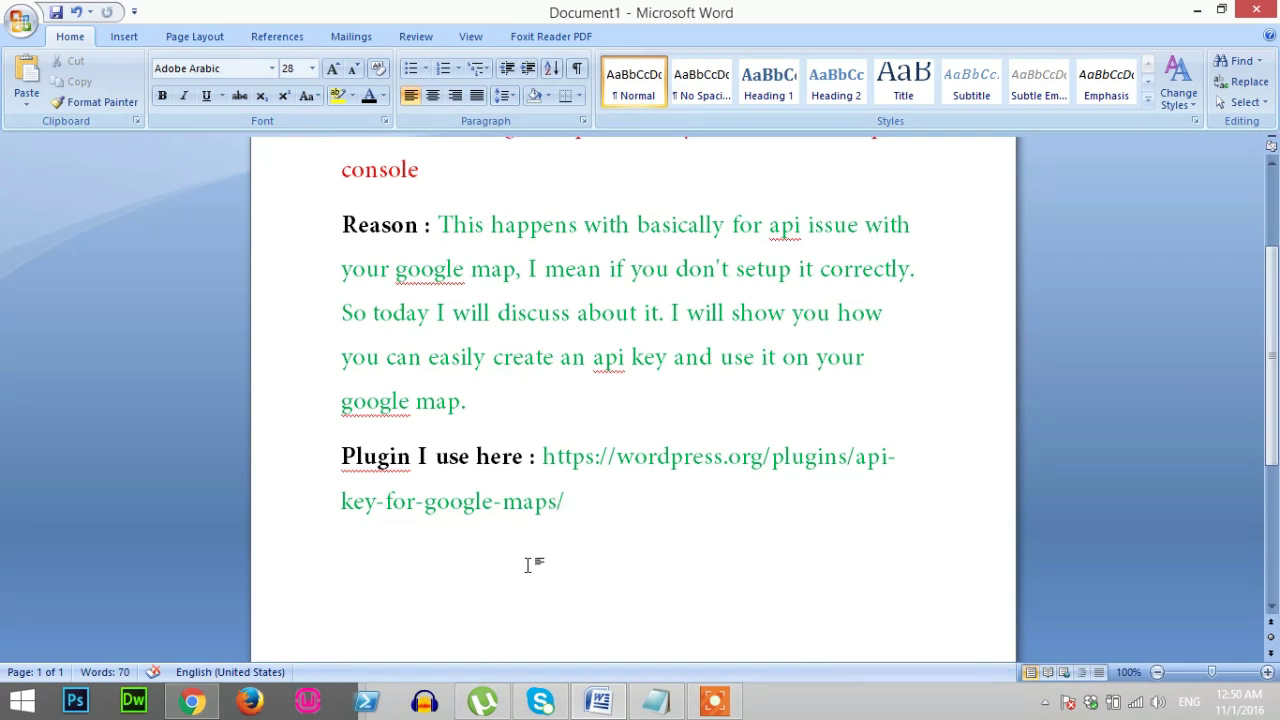
click(193, 705)
scroll(328, 433, down, 1)
scroll(328, 433, up, 1)
Step: Highlight the page title and 'Oops! Something went wrong.' error, then find the matching text in the Word notes
mouse_move(113, 199)
mouse_down()
mouse_move(395, 203)
mouse_move(110, 240)
mouse_up()
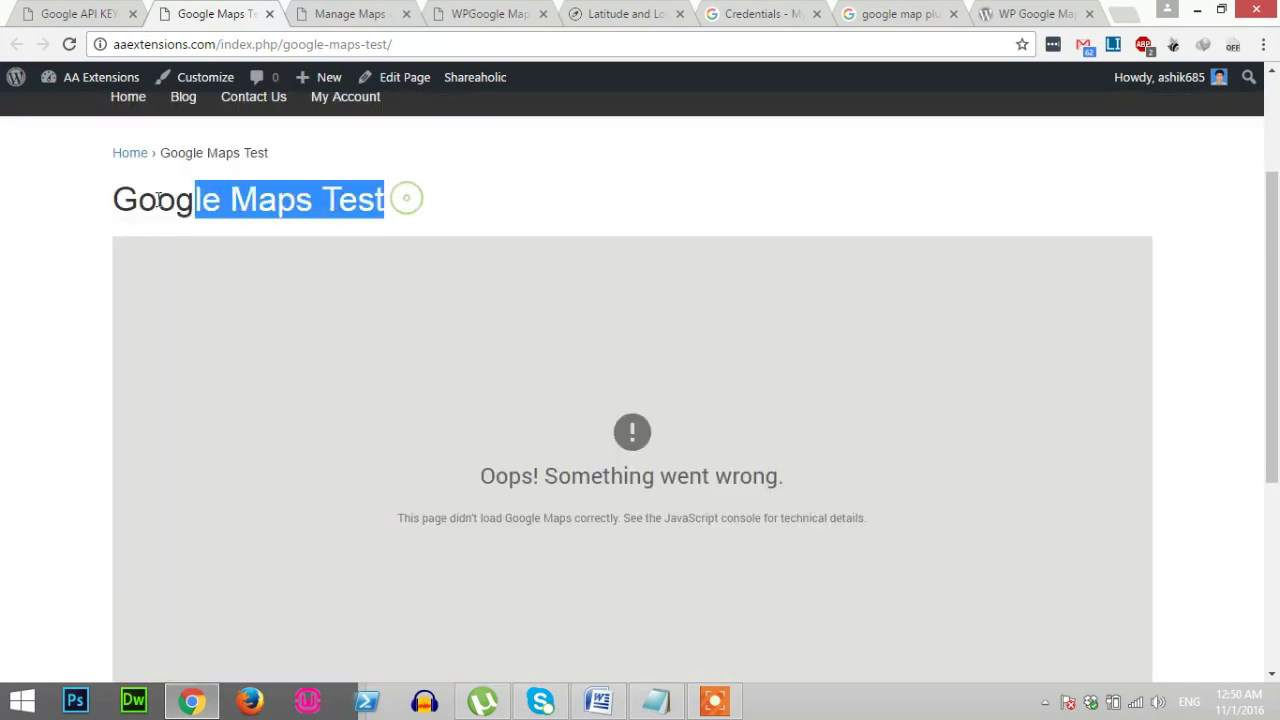
scroll(116, 267, down, 1)
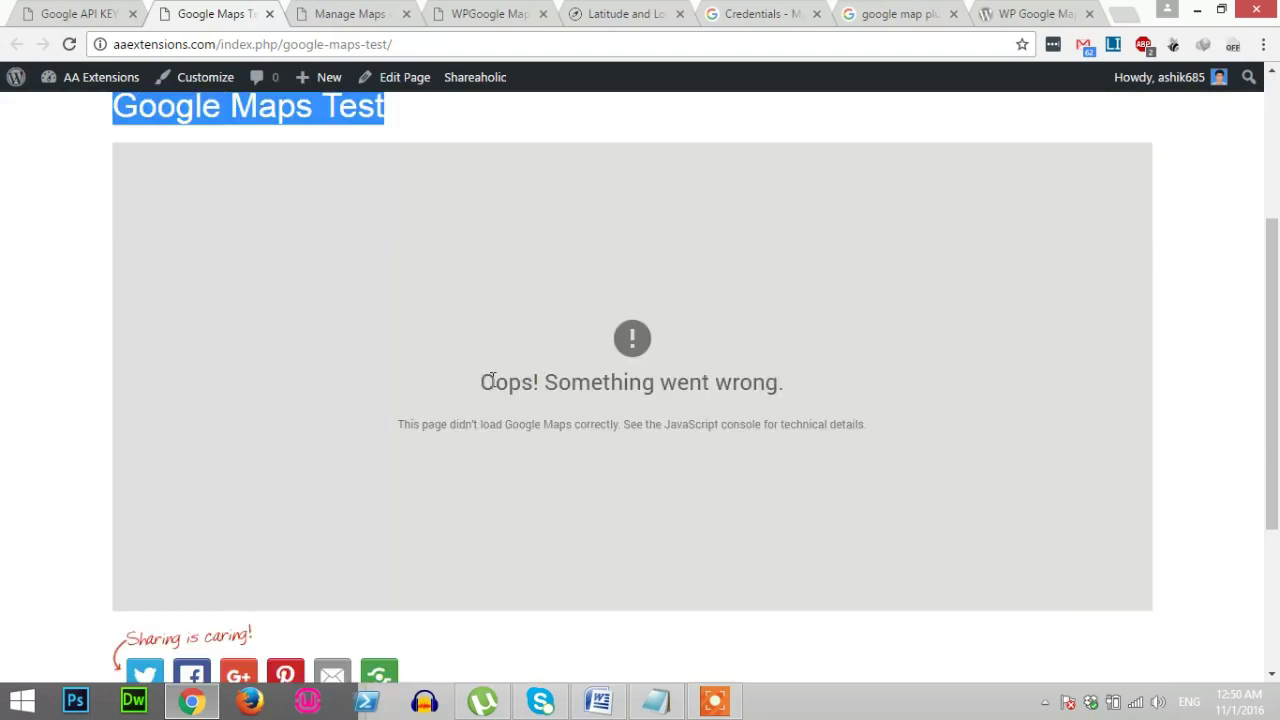
drag(790, 388, 476, 382)
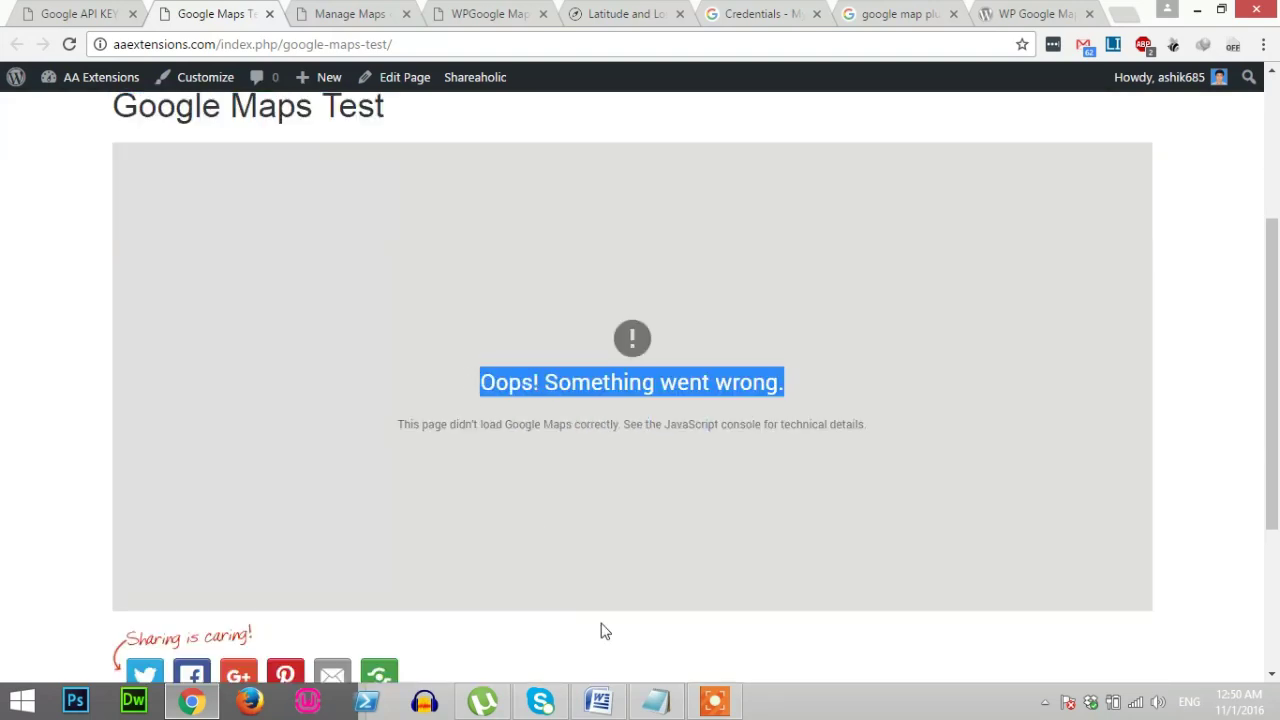
click(598, 700)
scroll(590, 363, up, 2)
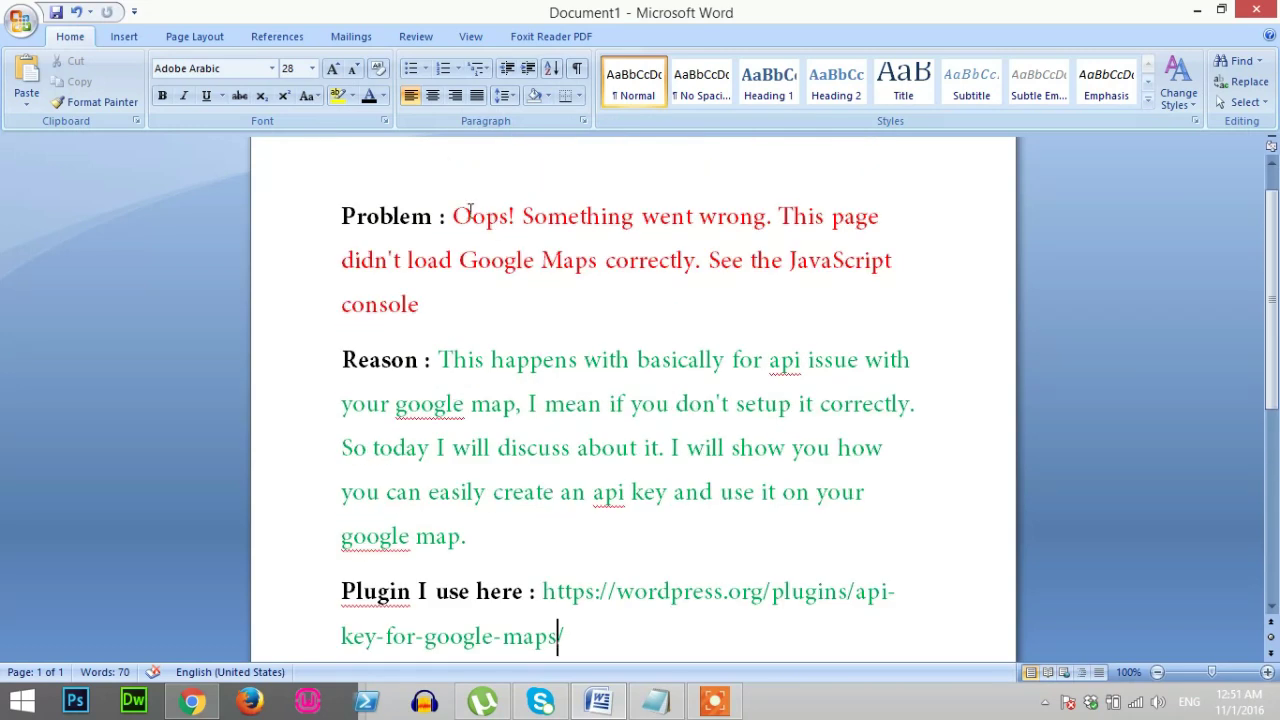
drag(455, 216, 766, 216)
Step: Highlight the full error detail line on the test page and compare it with the notes
click(193, 701)
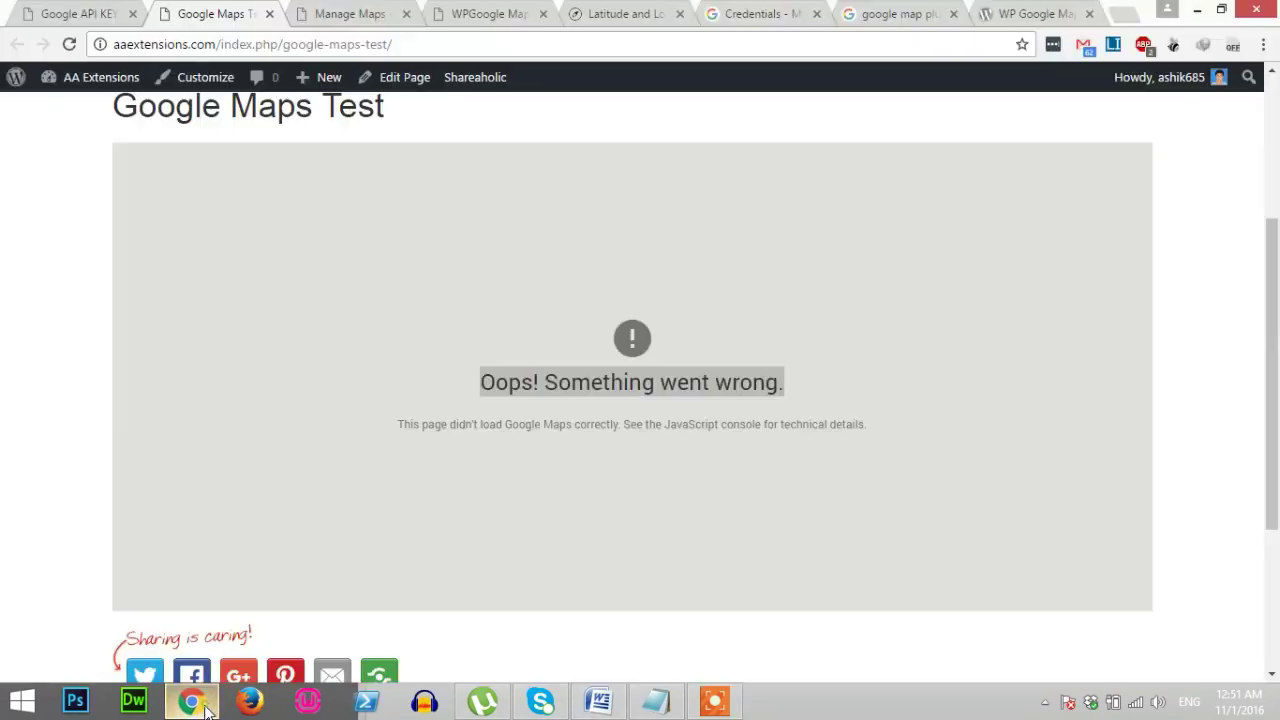
drag(397, 424, 475, 424)
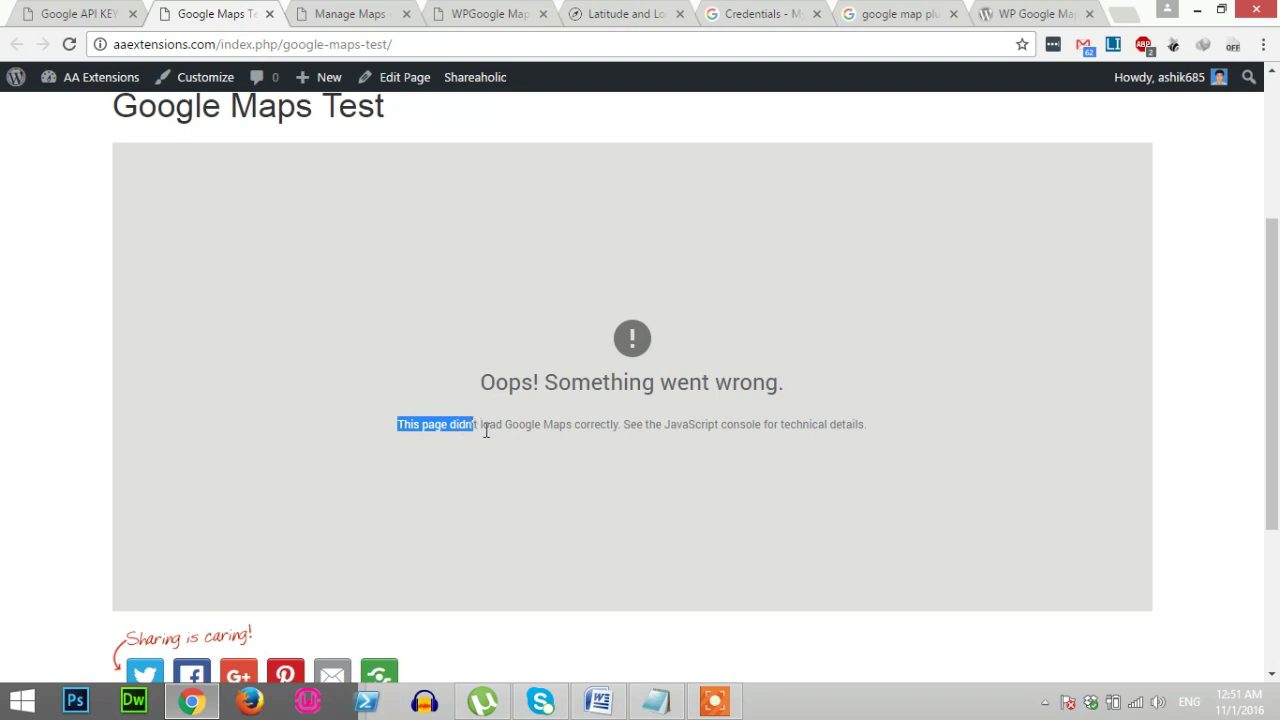
click(508, 428)
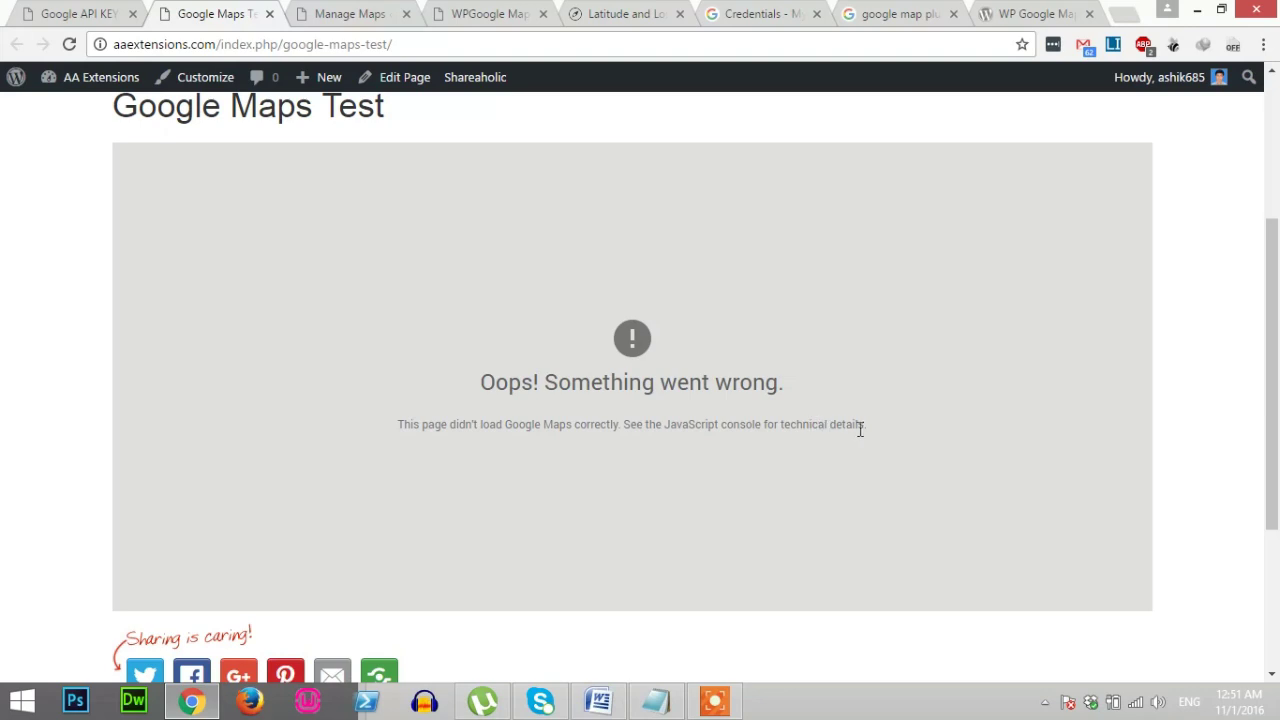
drag(866, 429, 384, 432)
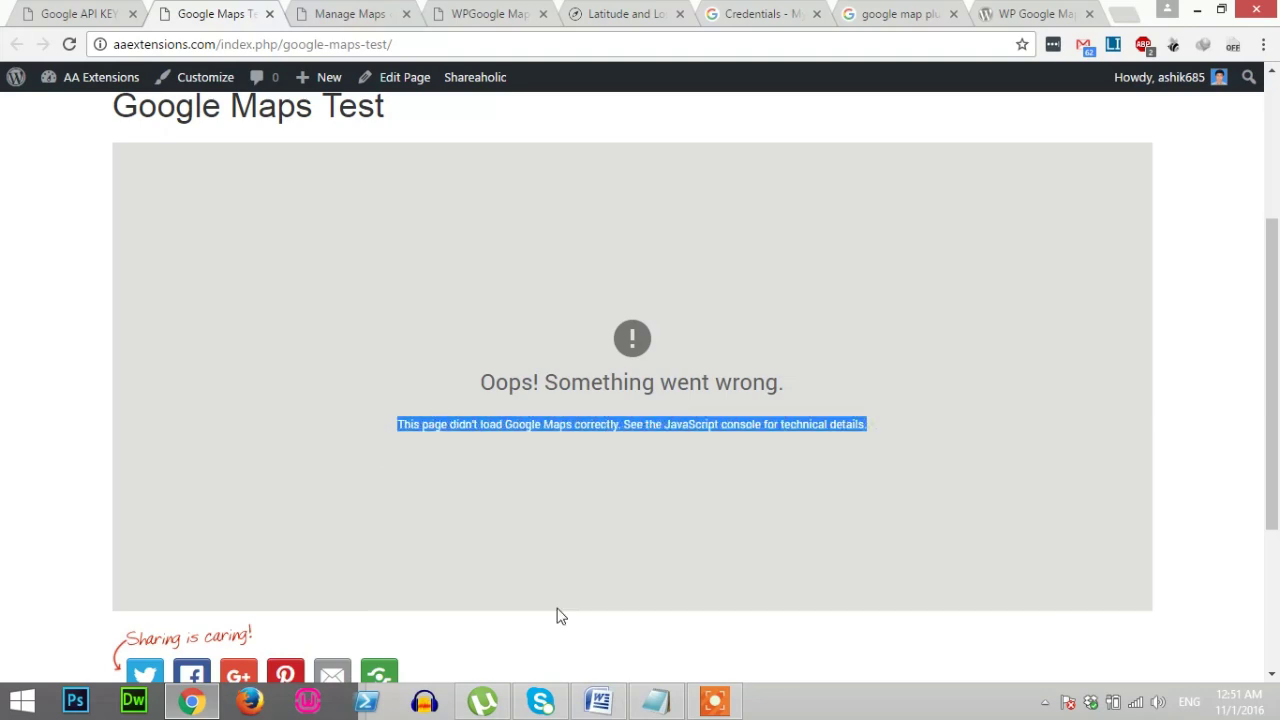
click(598, 700)
scroll(563, 555, down, 1)
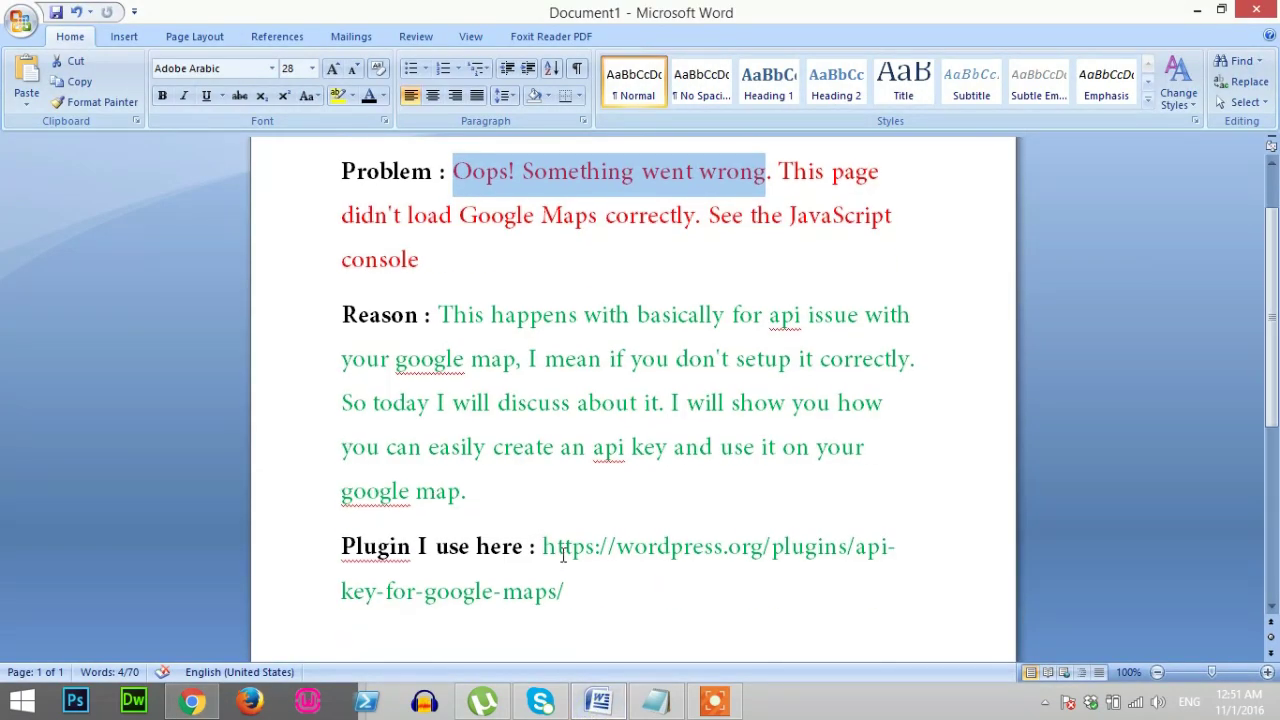
click(598, 700)
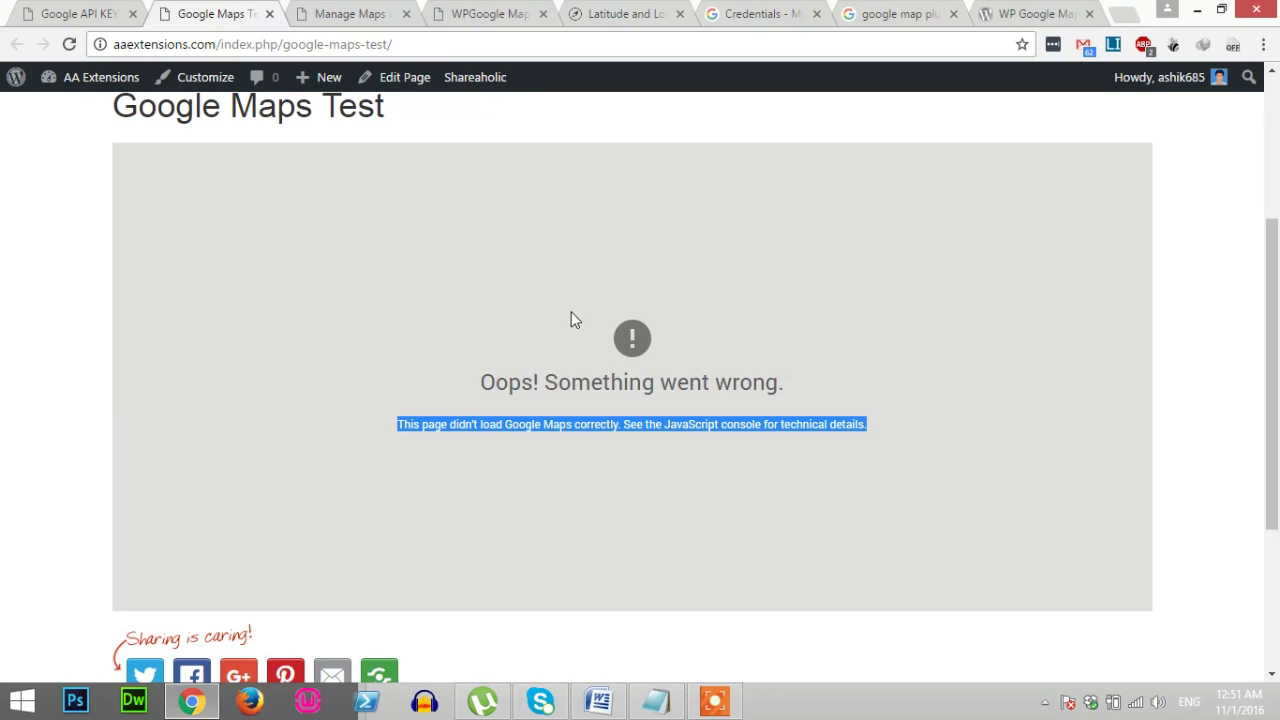
Step: Switch to the 'Credentials - My Project' tab in Google API Console
click(770, 10)
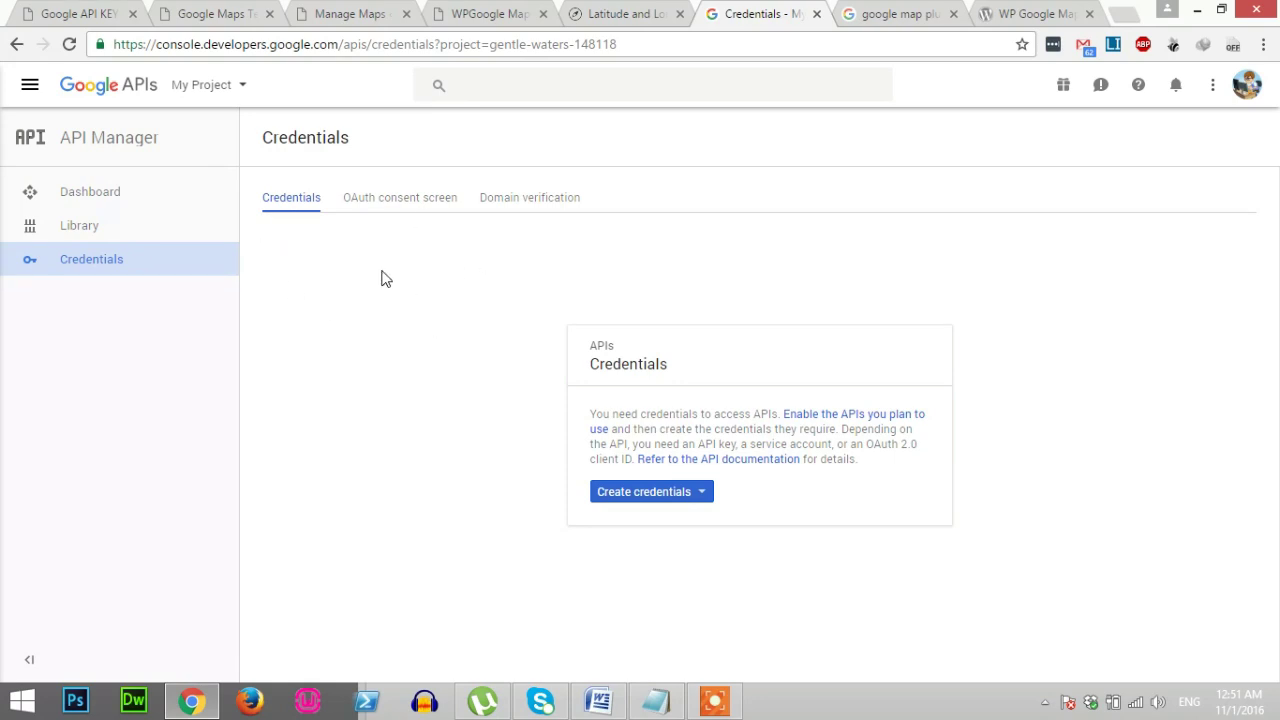
Step: Switch to WordPress and scroll through the installed plugins list
click(86, 12)
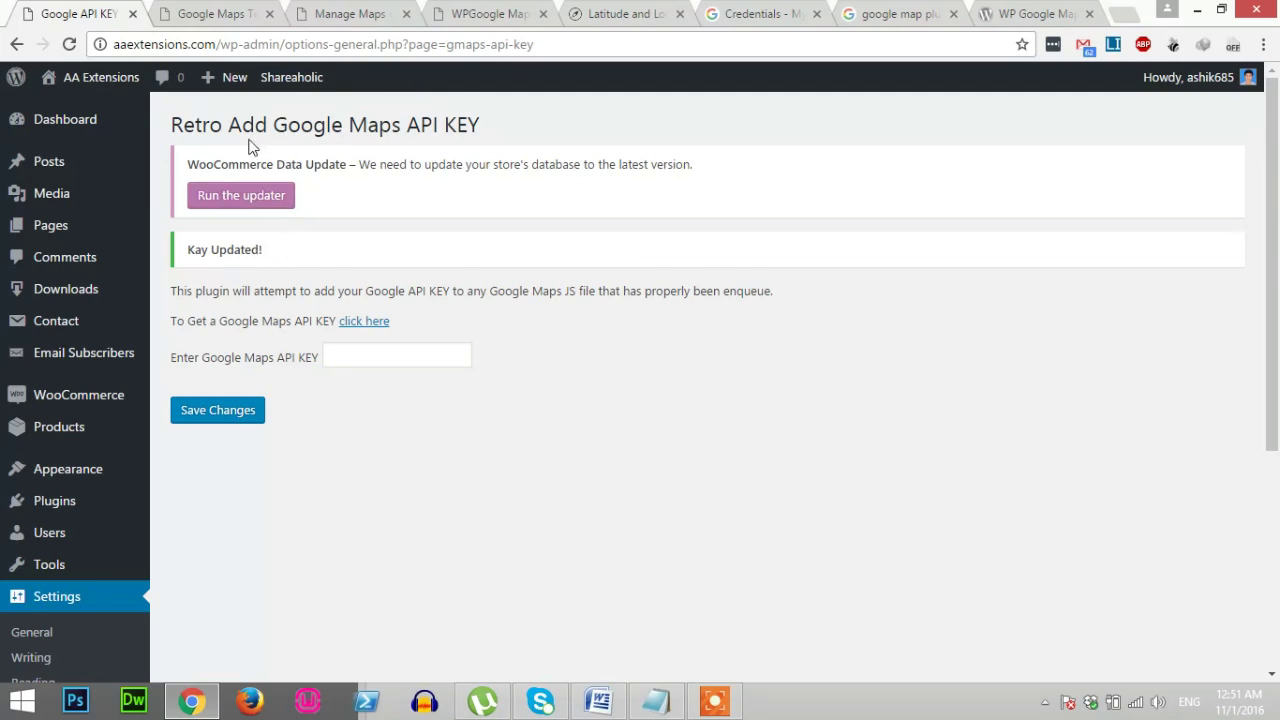
drag(172, 124, 489, 124)
scroll(490, 130, down, 1)
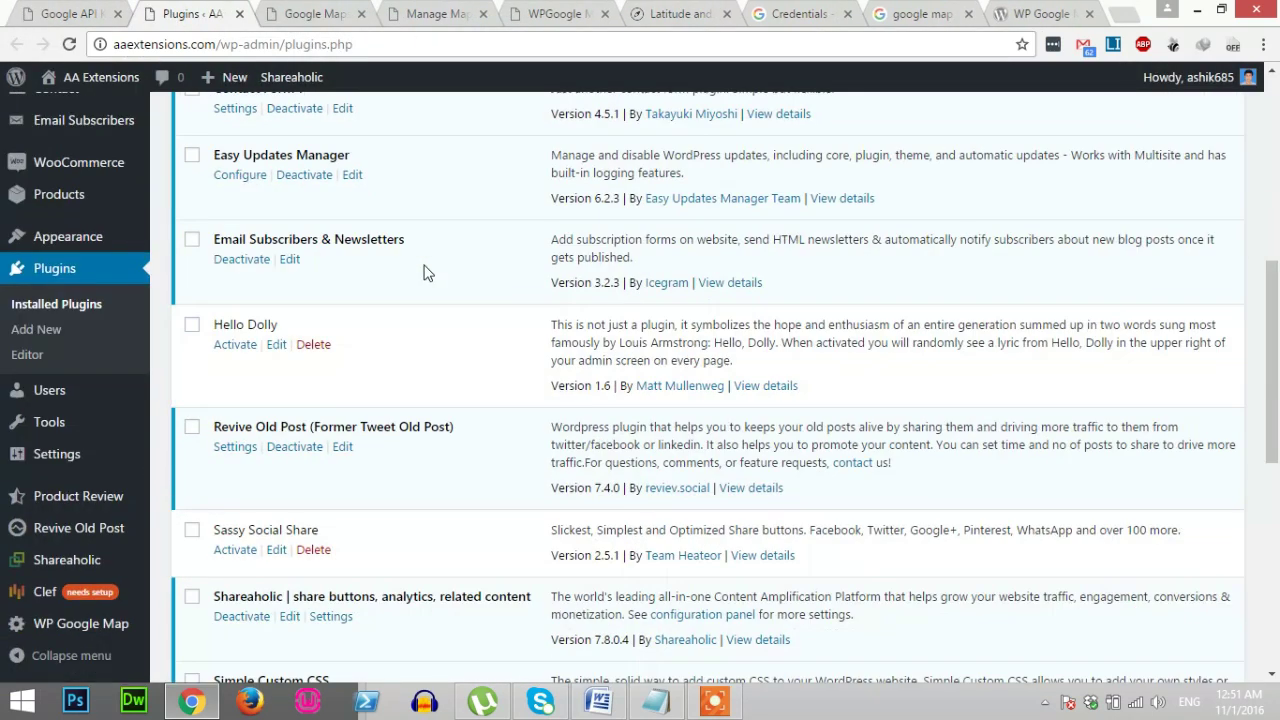
scroll(423, 271, down, 3)
scroll(423, 271, down, 2)
scroll(423, 271, down, 1)
scroll(423, 271, down, 2)
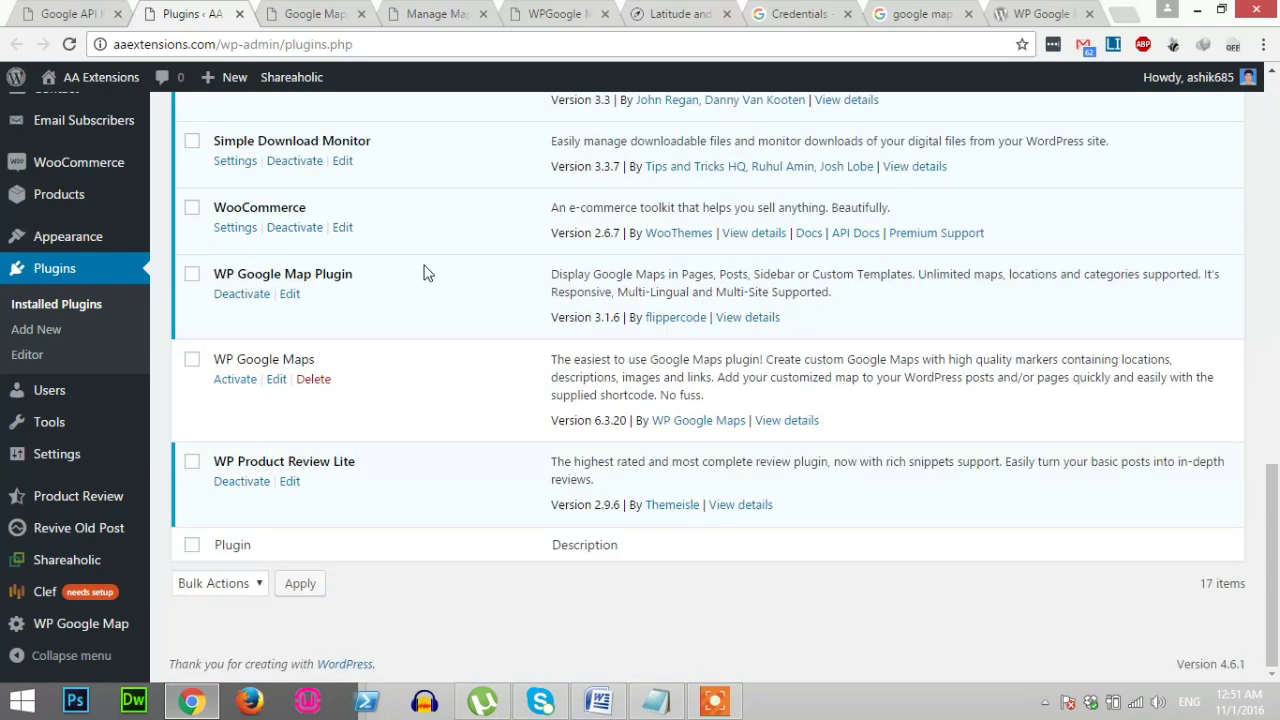
scroll(423, 271, up, 2)
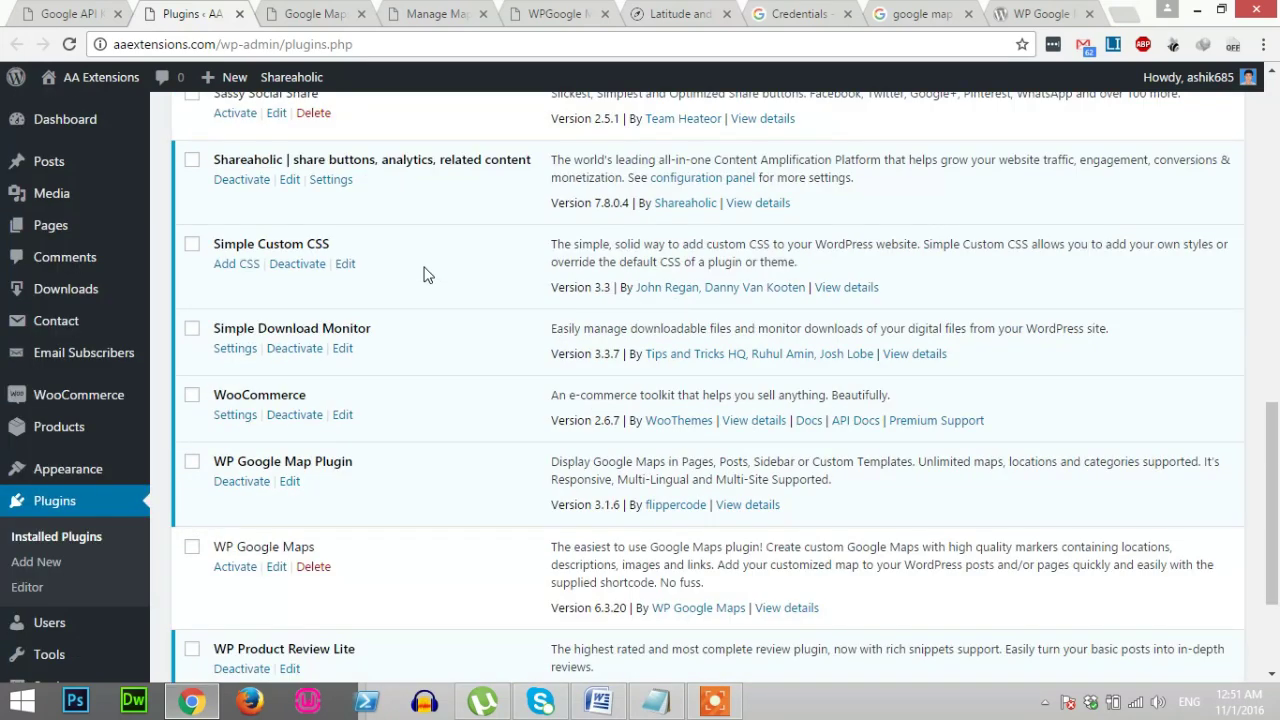
scroll(423, 275, up, 1)
scroll(423, 275, up, 1)
scroll(423, 275, up, 1)
scroll(423, 275, up, 2)
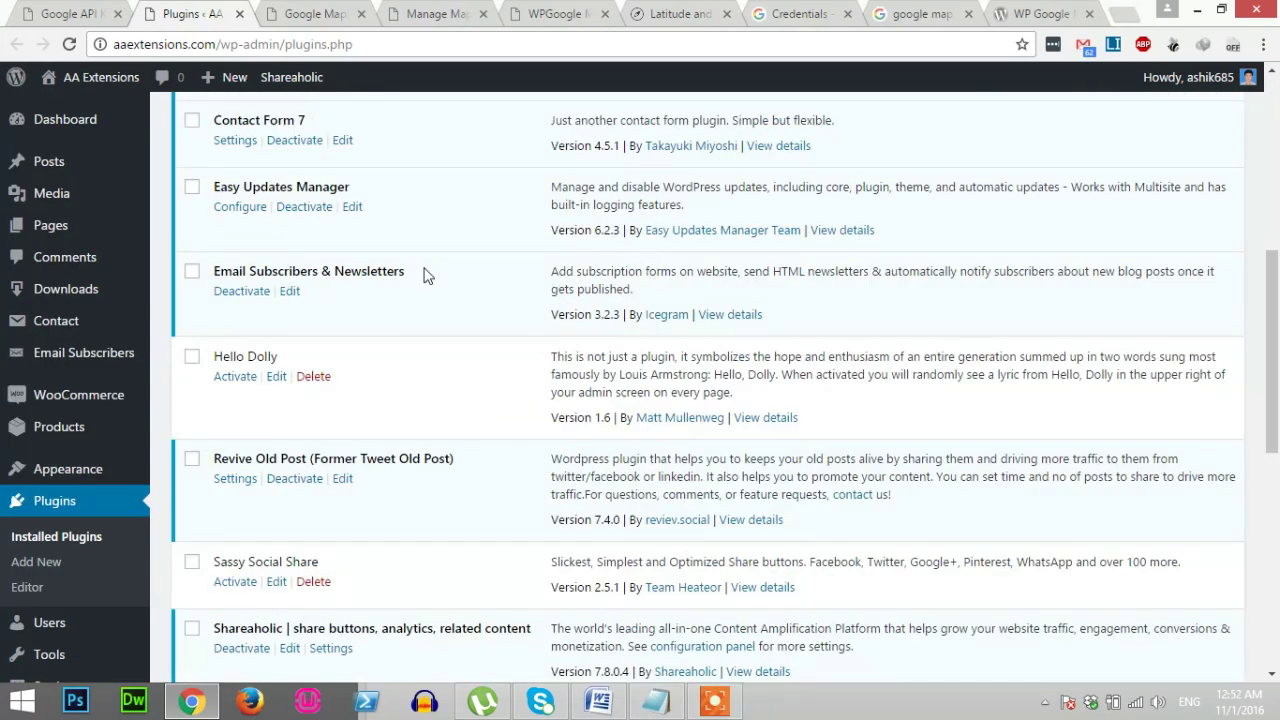
scroll(423, 275, up, 1)
scroll(423, 275, up, 2)
scroll(423, 275, up, 1)
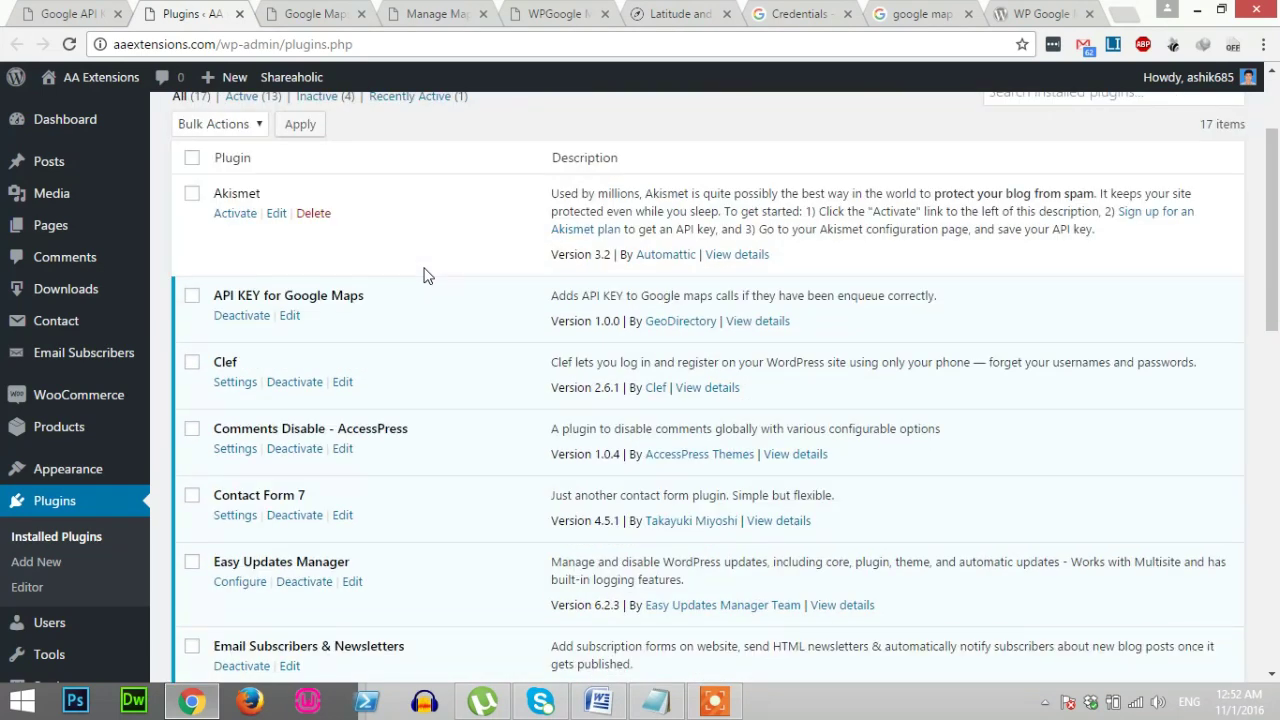
Step: Find the API KEY for Google Maps plugin and open its Settings > Google API KEY page
drag(366, 295, 213, 295)
scroll(326, 314, down, 2)
scroll(326, 314, up, 1)
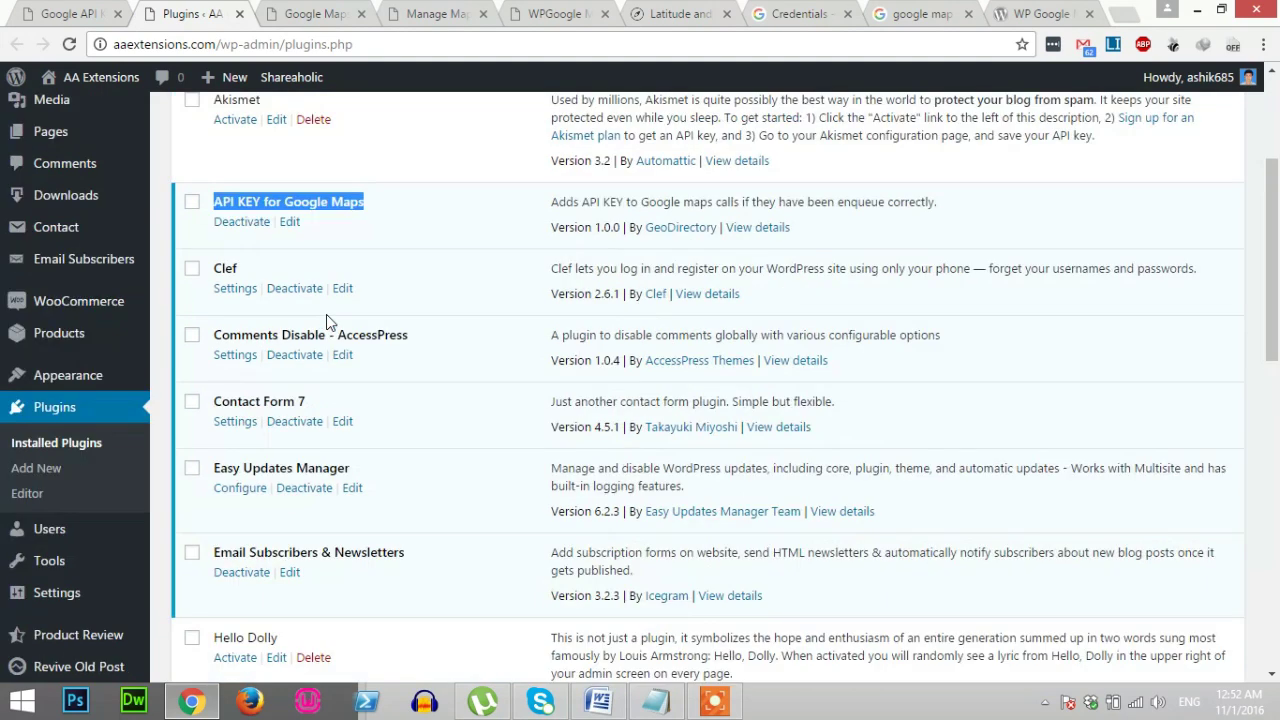
scroll(273, 219, down, 1)
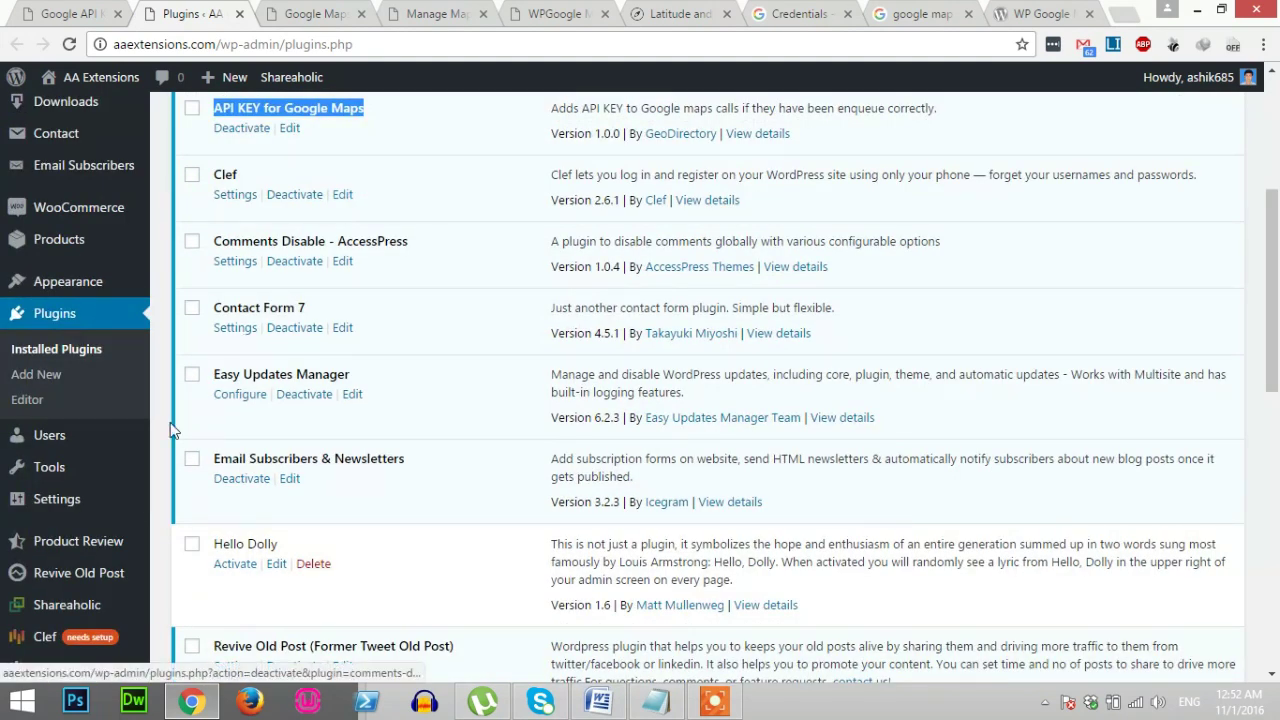
mouse_move(57, 592)
click(204, 605)
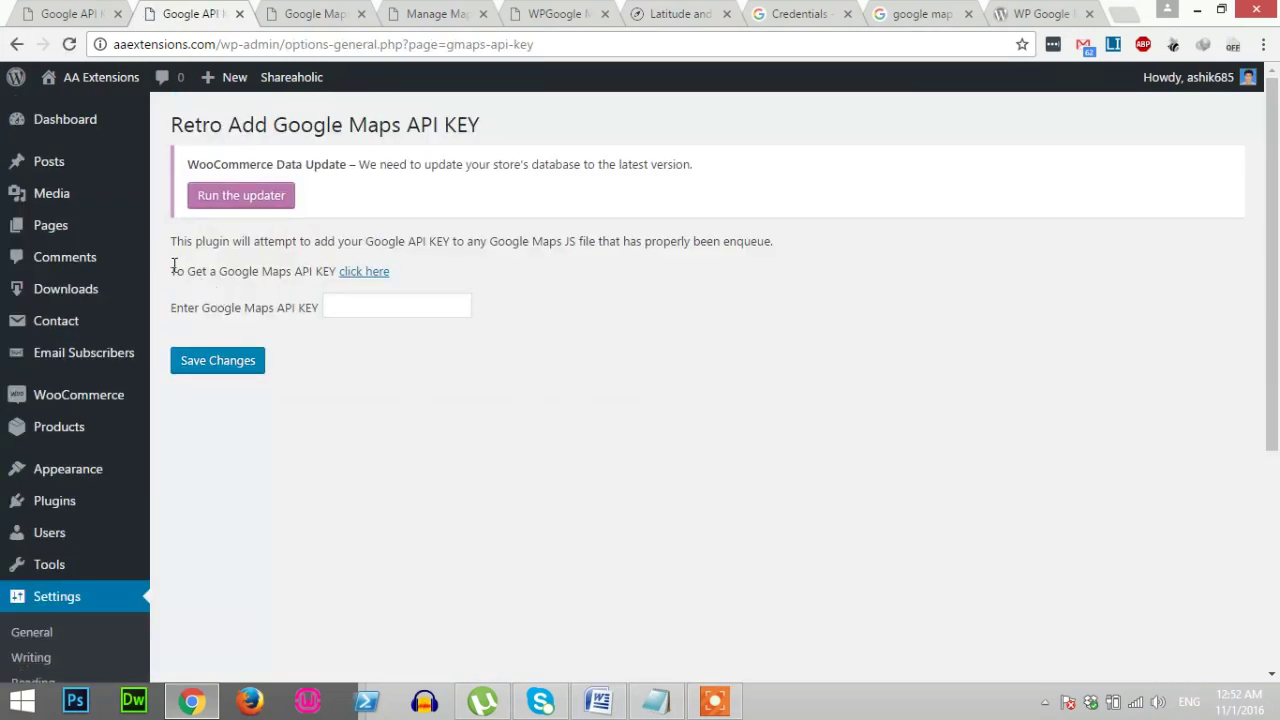
drag(174, 268, 356, 276)
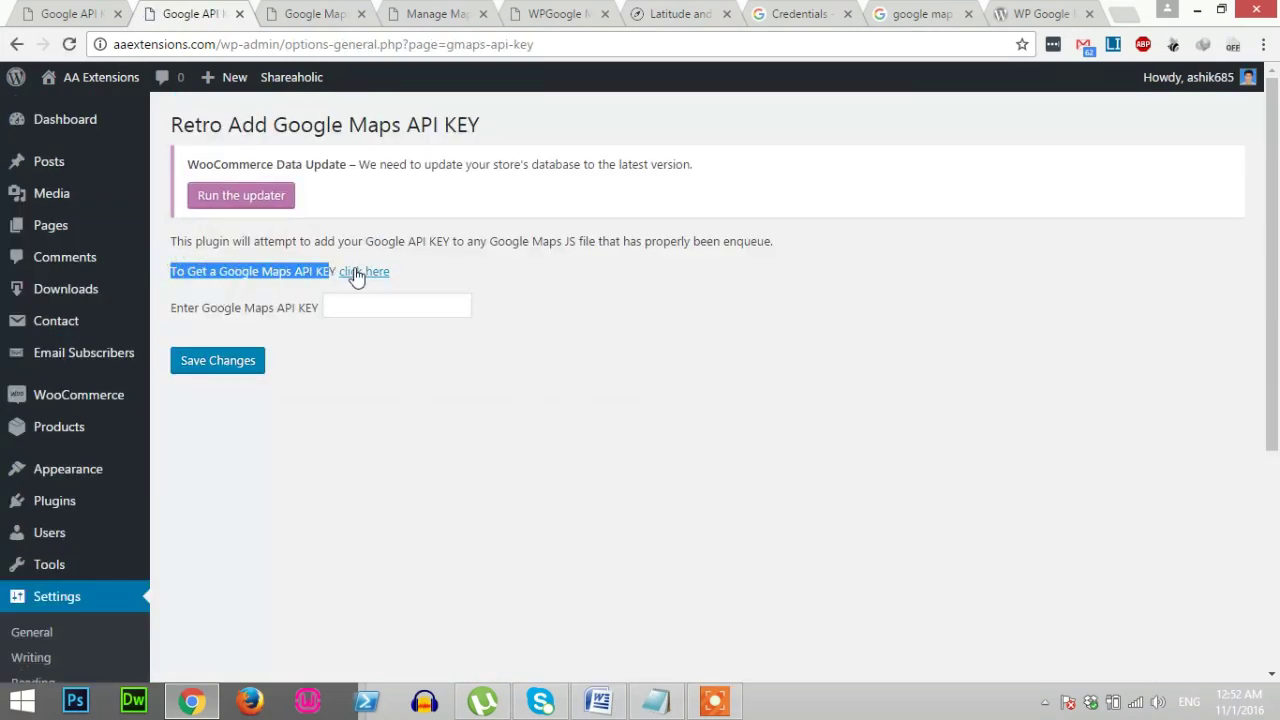
Step: Open the settings page's 'click here' key-request link in a new tab and review the console description
right_click(356, 276)
click(429, 283)
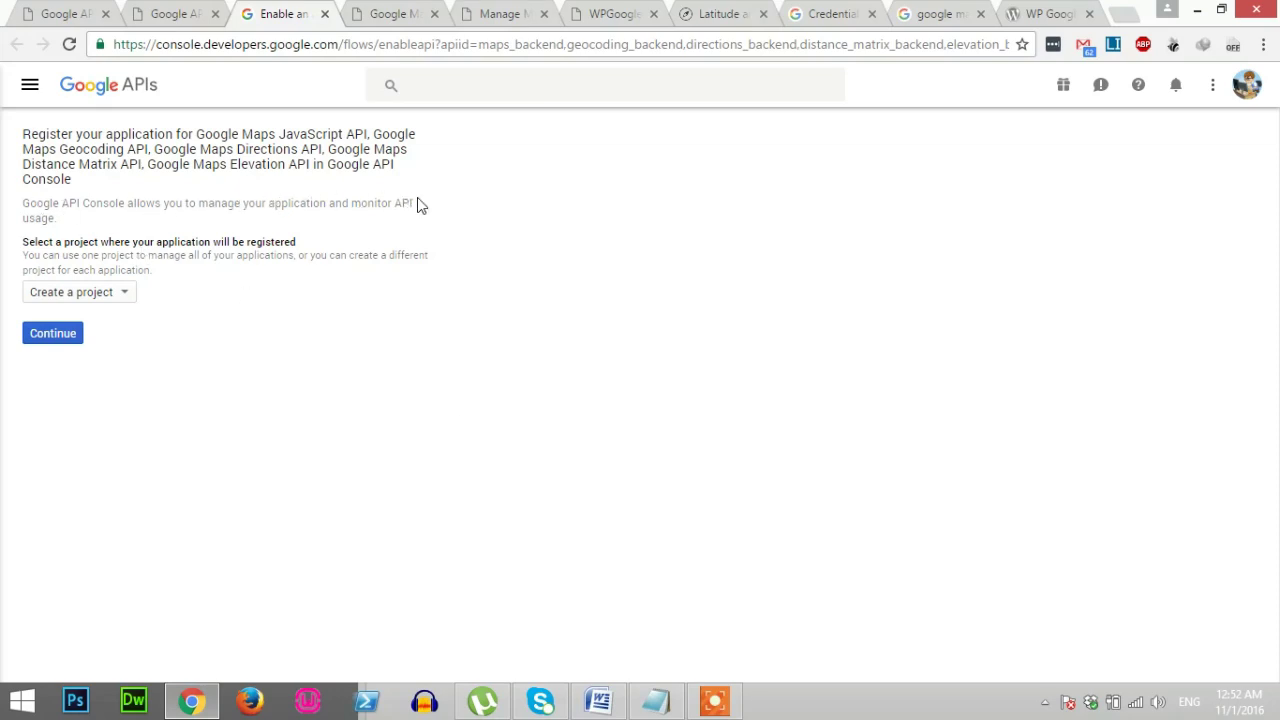
drag(415, 203, 40, 215)
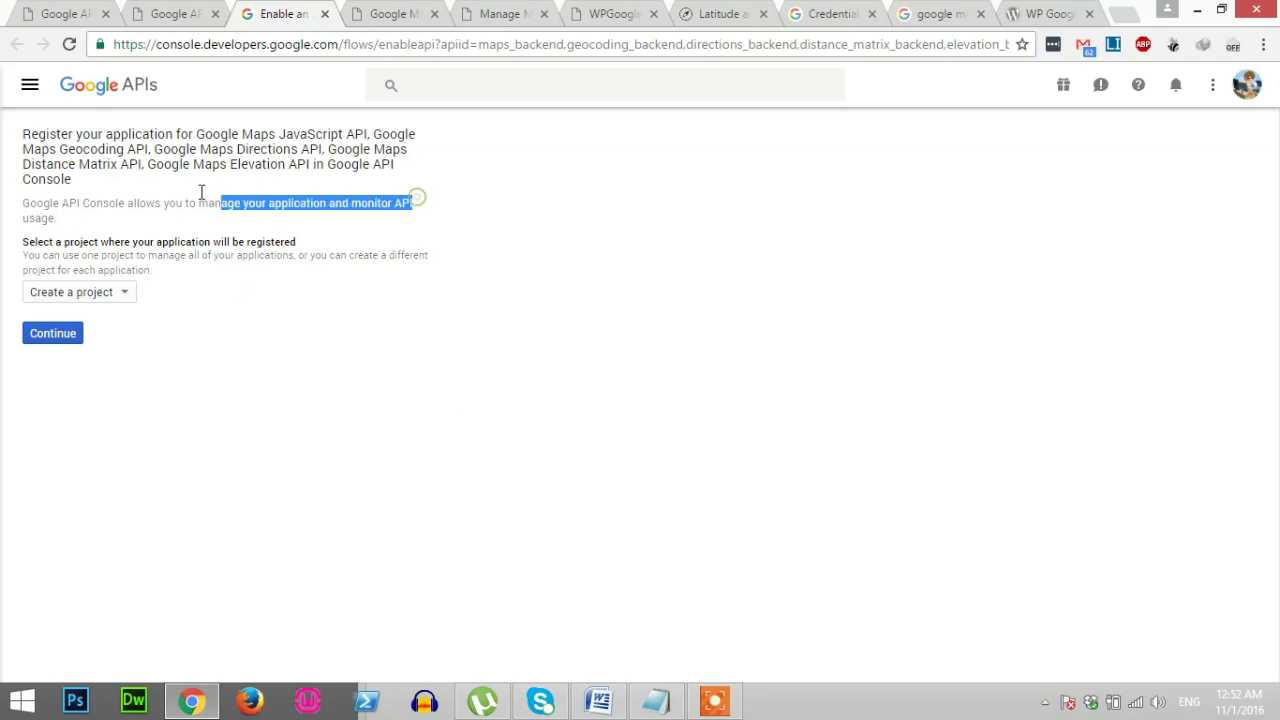
triple_click(62, 212)
Step: Choose 'Create a project' from the project dropdown and continue
click(125, 295)
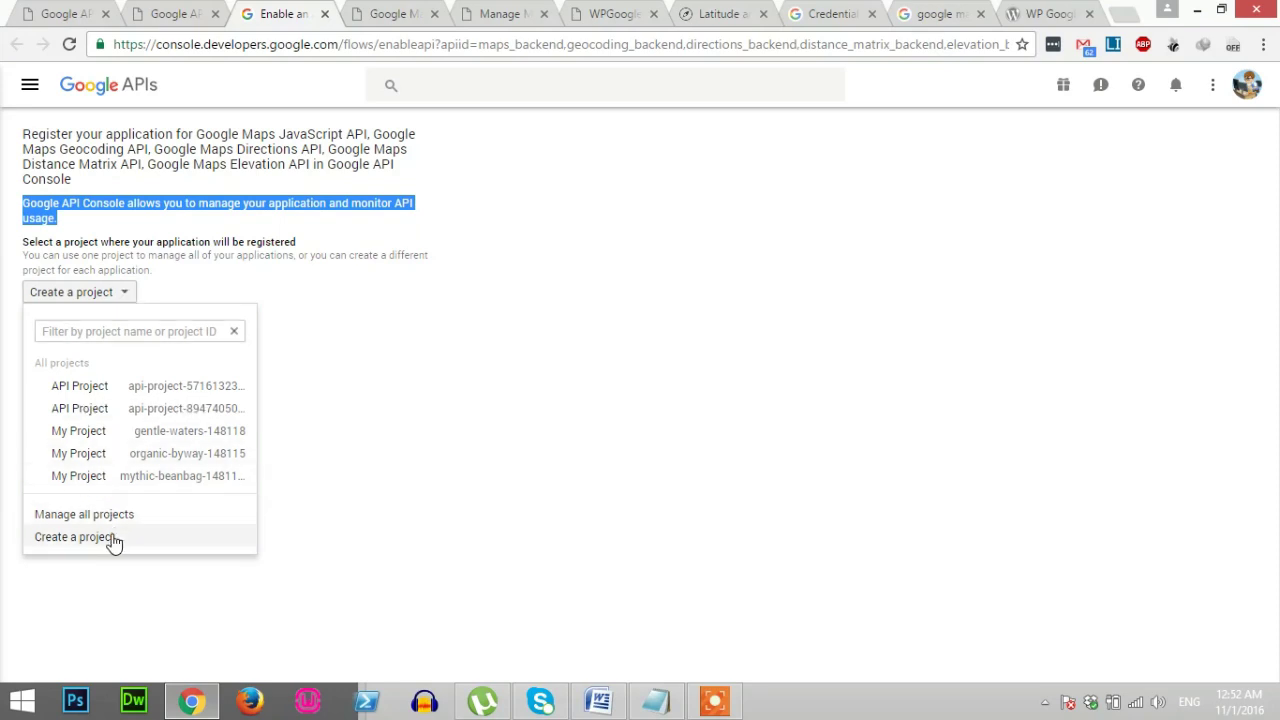
click(391, 449)
click(120, 295)
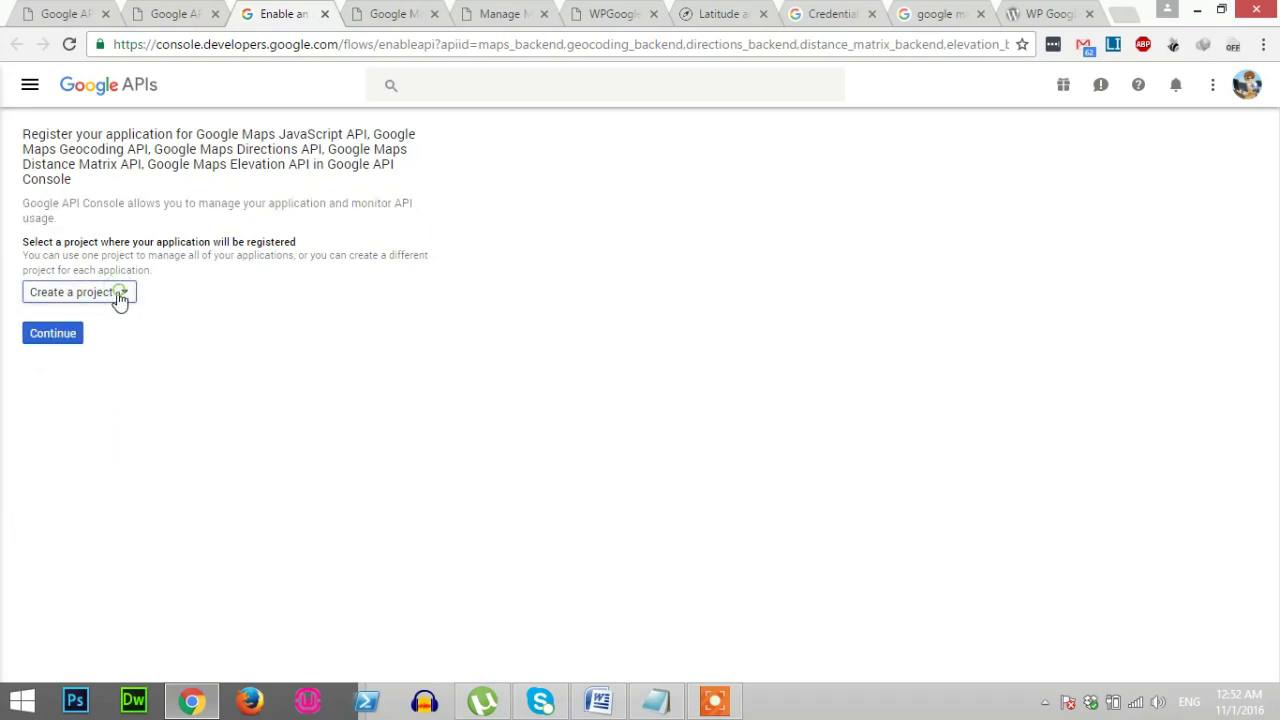
click(52, 335)
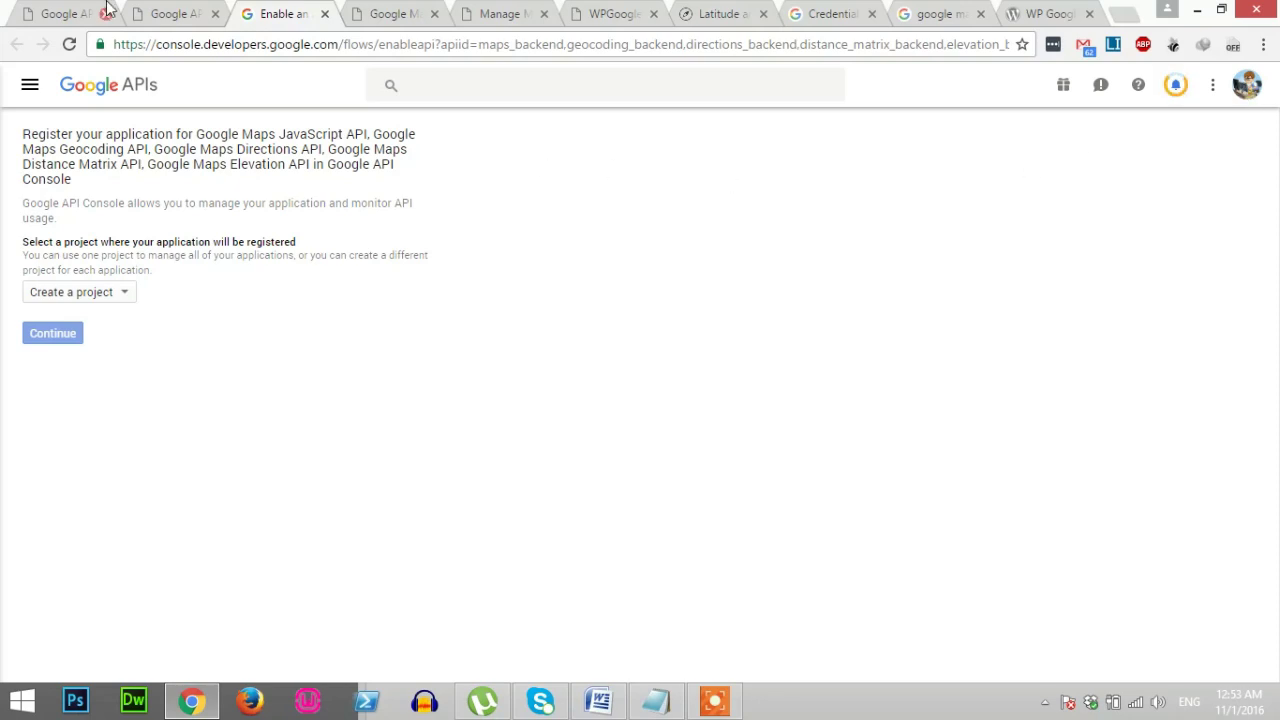
Step: Review the WordPress key settings, the test page's map error and the map shortcode
click(184, 12)
click(364, 271)
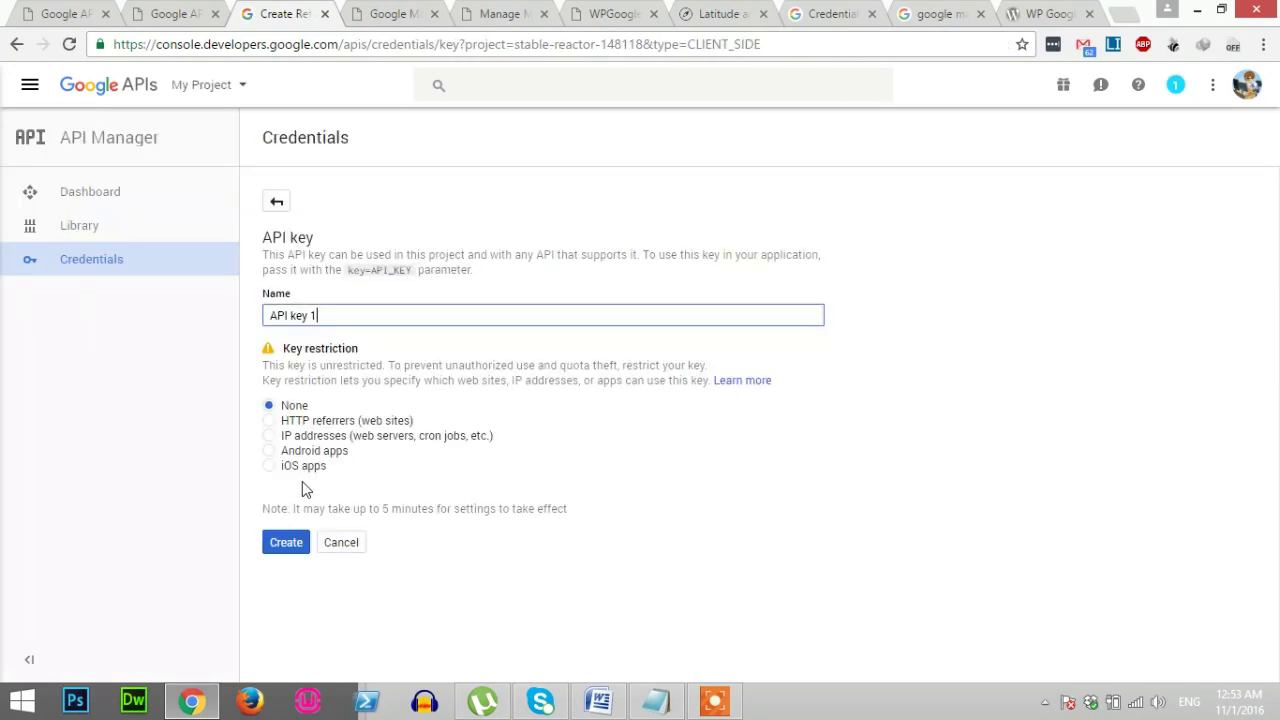
click(360, 10)
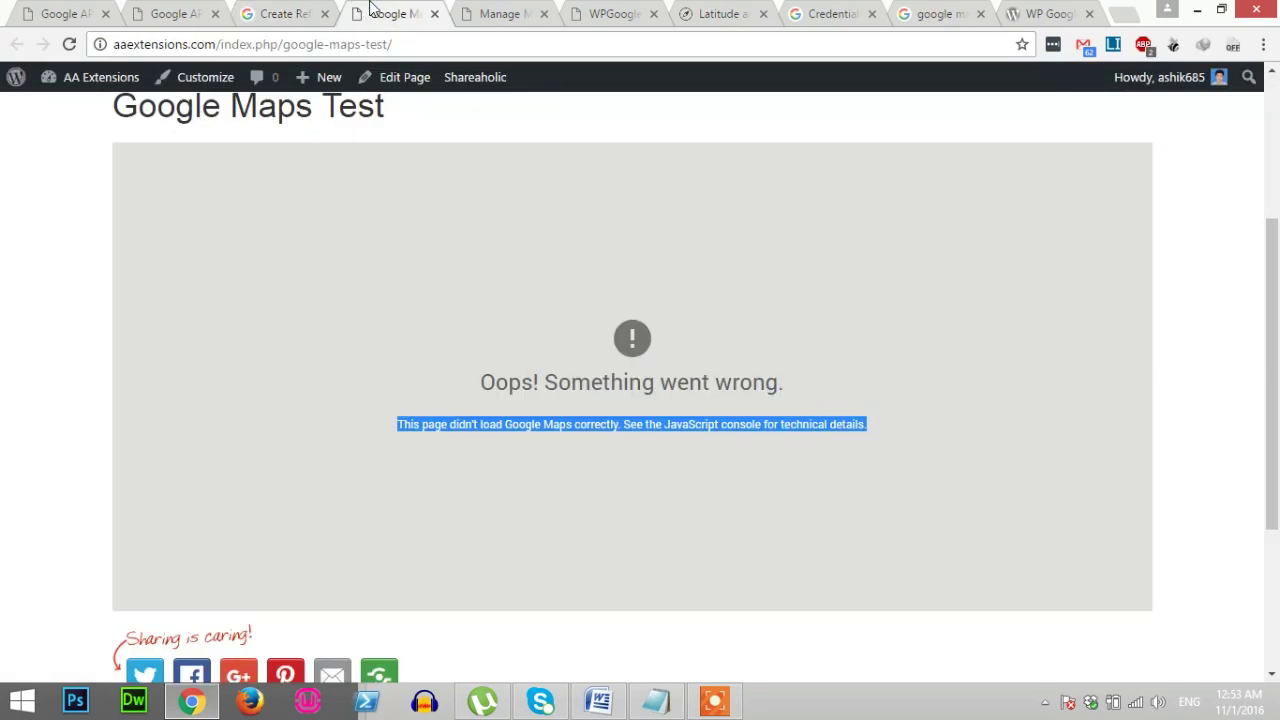
click(530, 12)
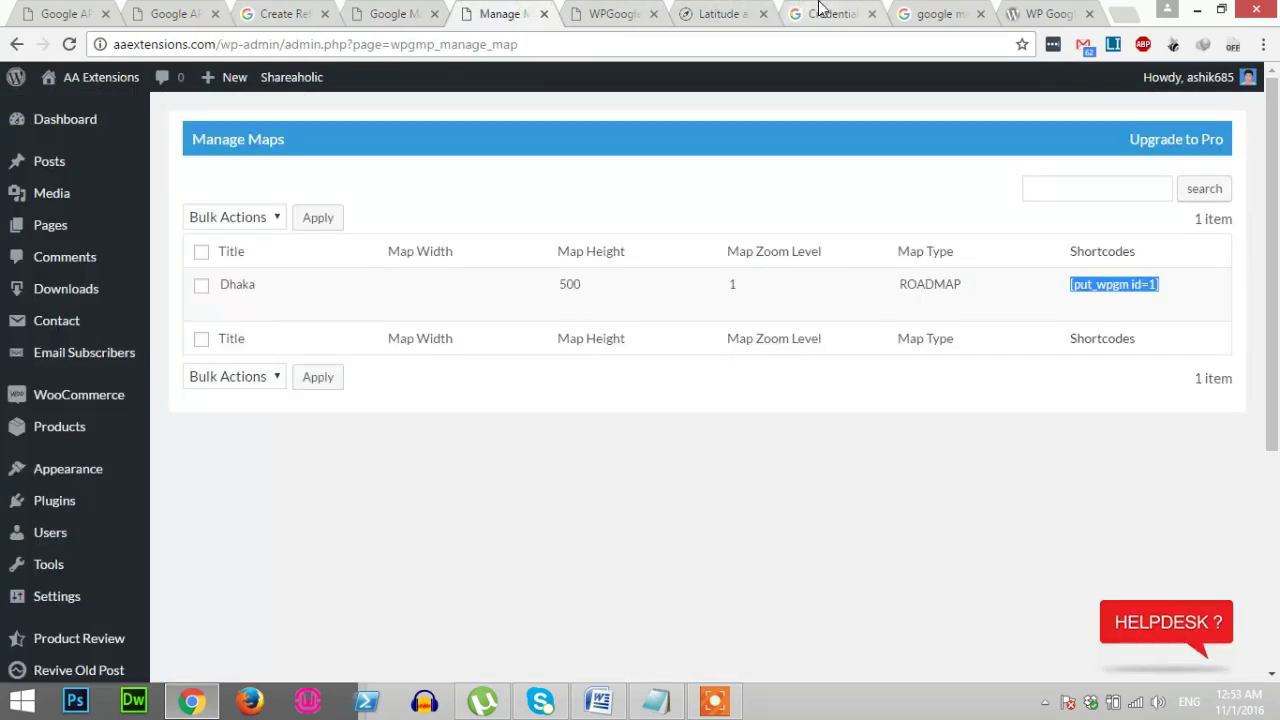
drag(818, 10, 375, 12)
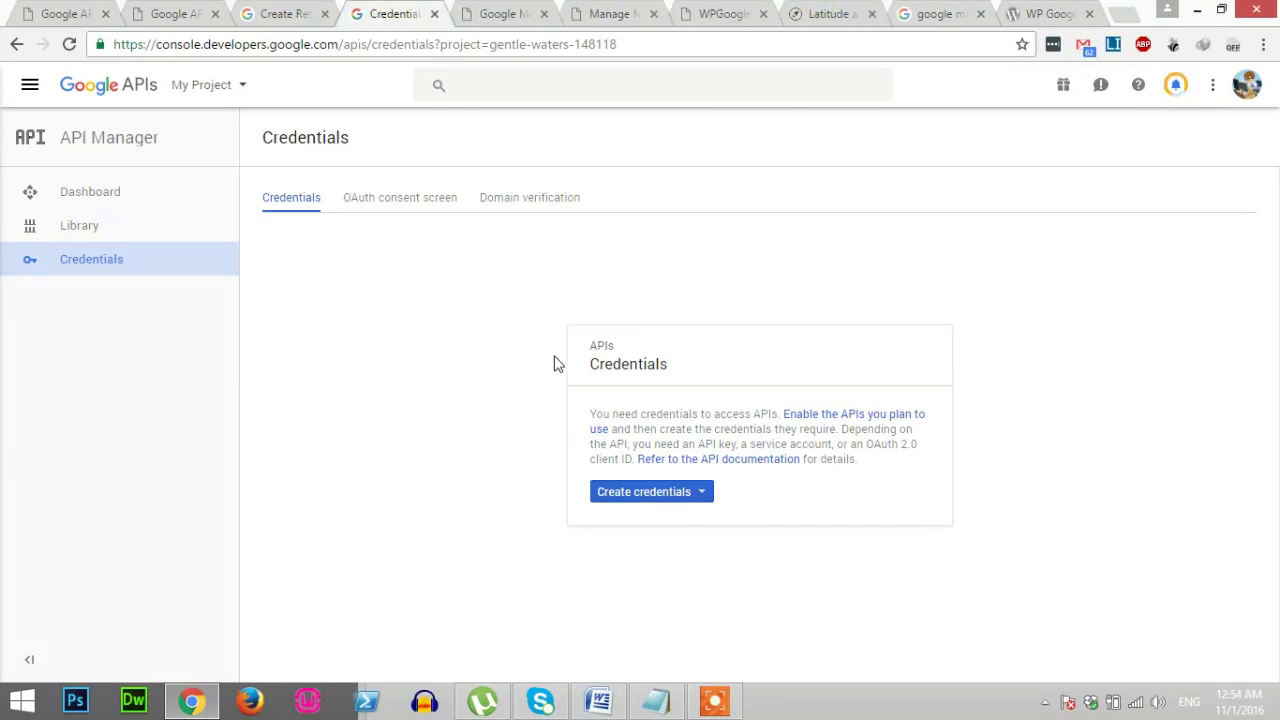
Step: Start a new API key named 'Google Map Api' with the HTTP referrers restriction
click(280, 12)
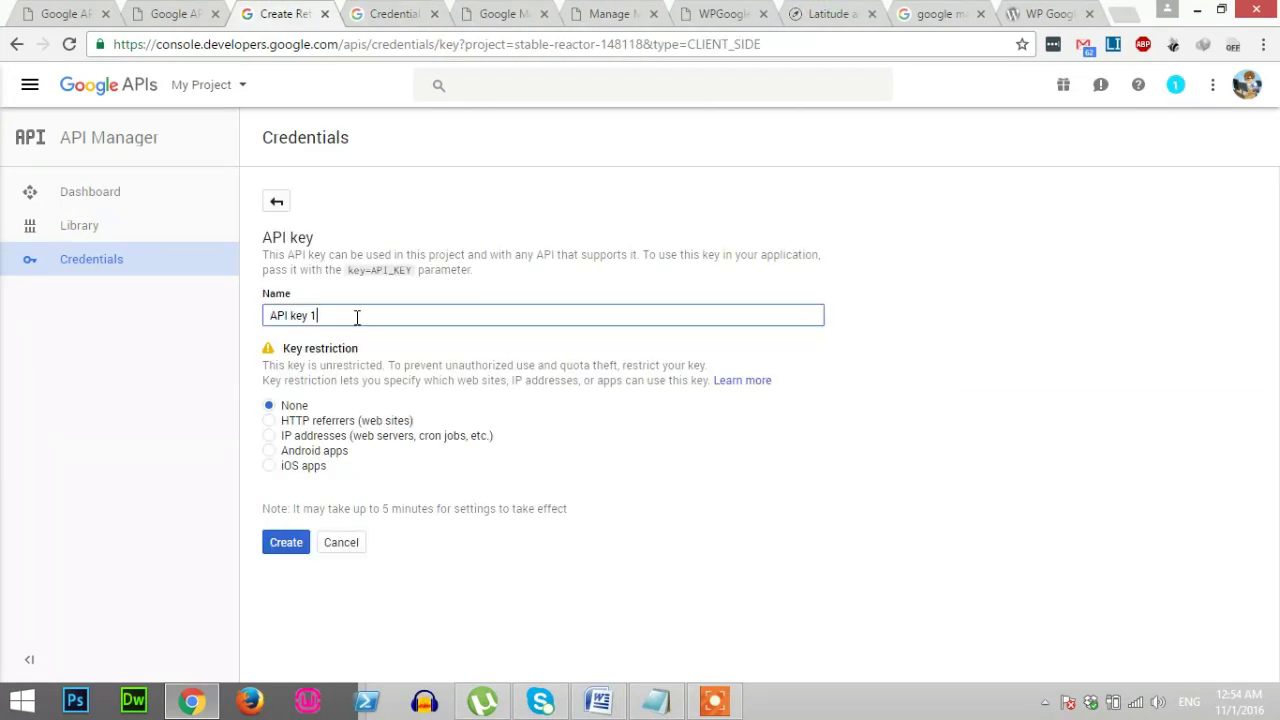
triple_click(356, 317)
text(Google Map Api)
click(270, 421)
Step: Add the *aaextensions.com/* referrer and create the key
click(322, 547)
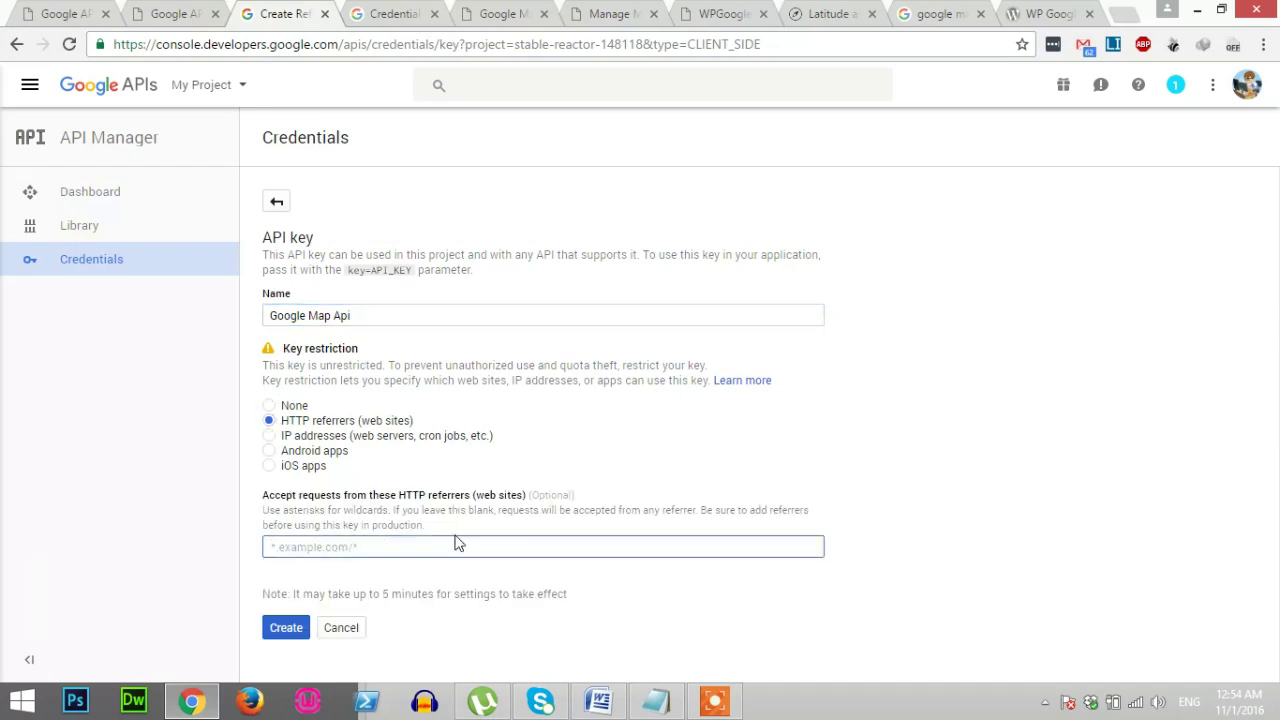
text(/)
key(BackSpace)
text(*)
text(com/*)
key(ctrl+a)
key(Return)
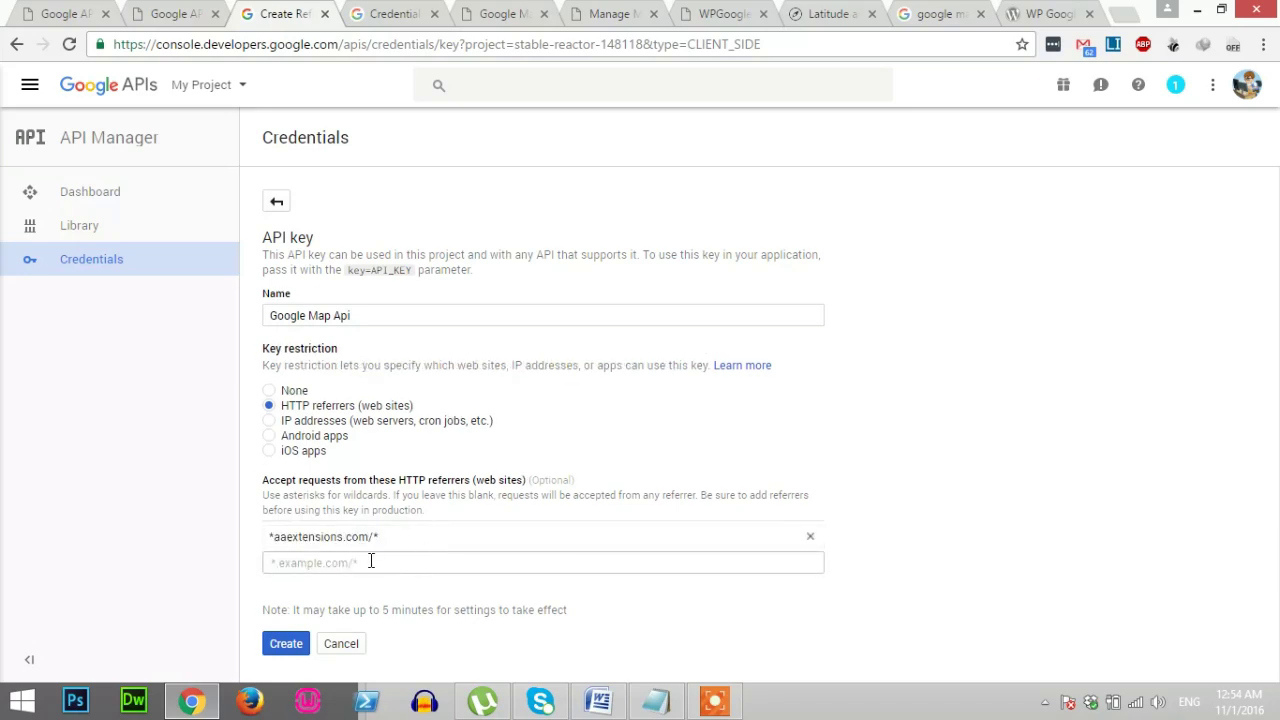
click(281, 649)
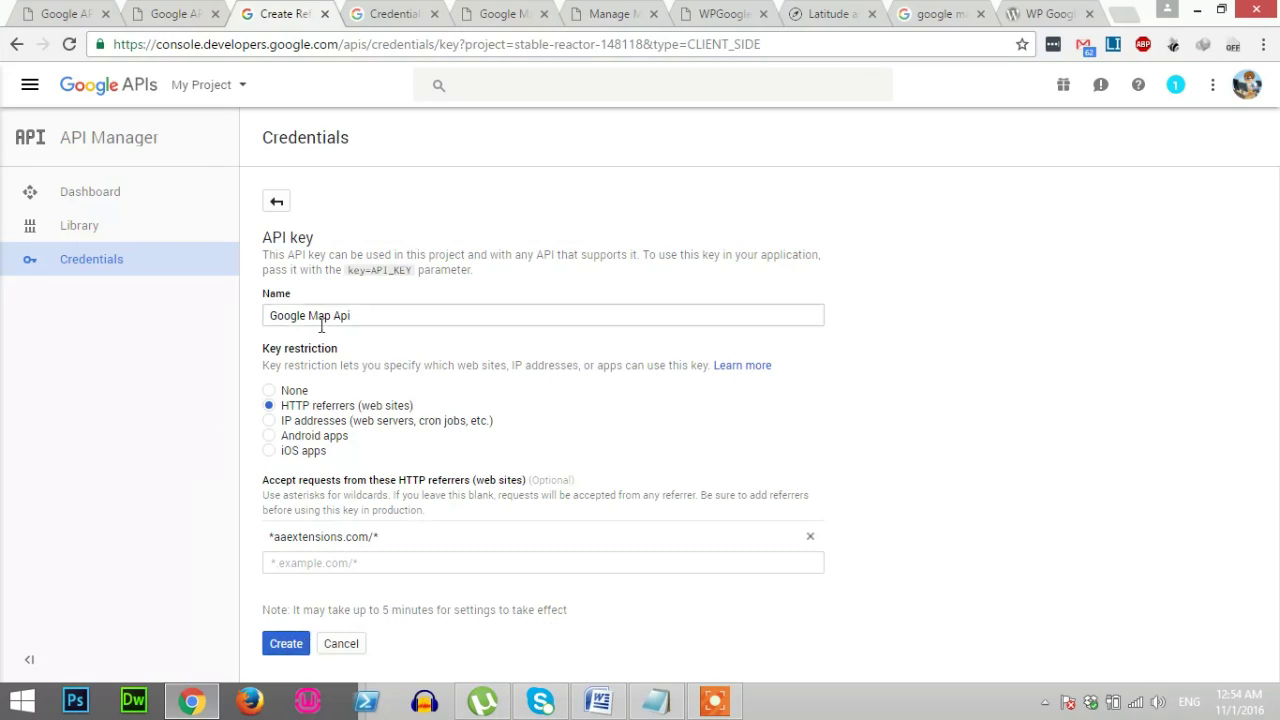
click(286, 643)
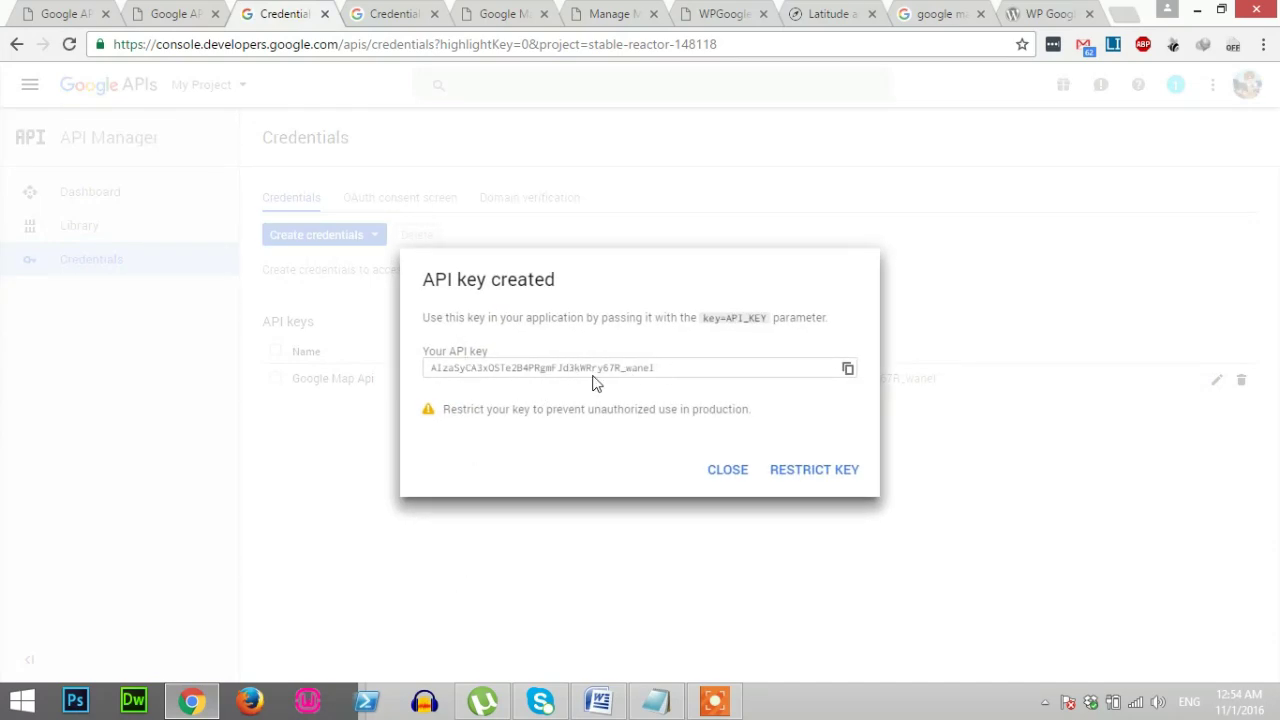
Step: Copy the new 'Google Map Api' key and close the API key created dialog
drag(664, 370, 429, 373)
click(848, 370)
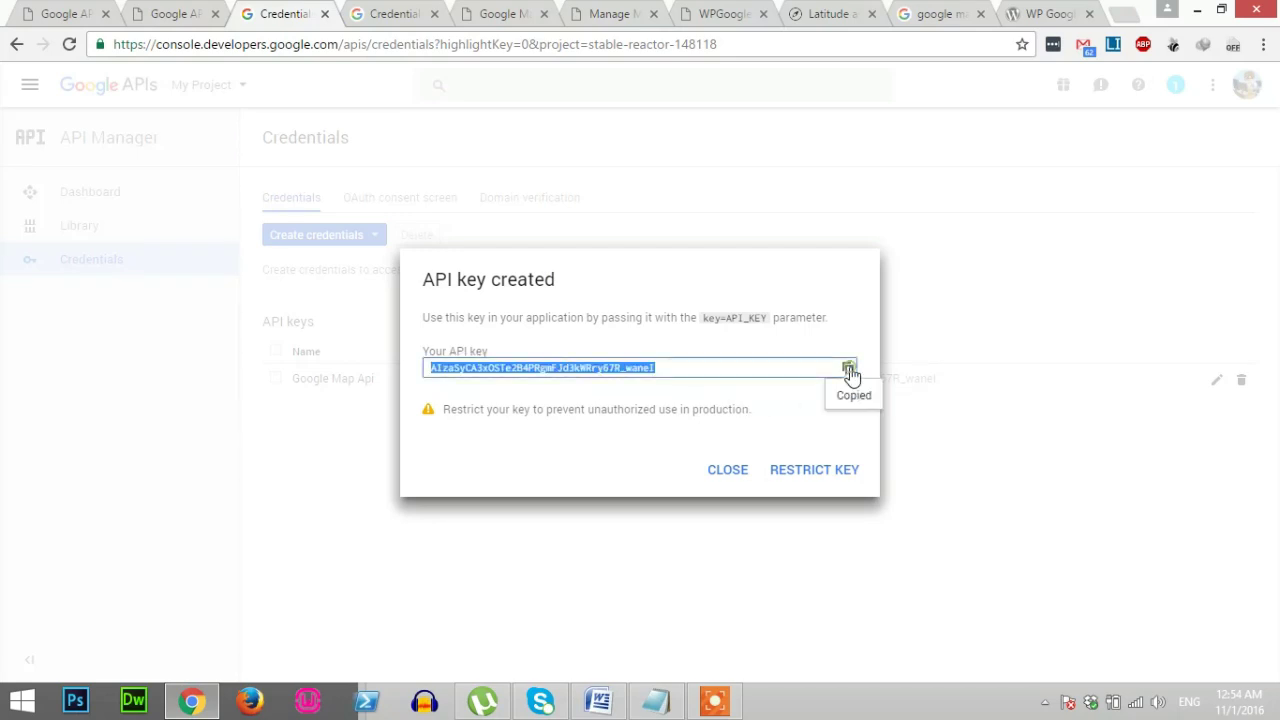
click(728, 472)
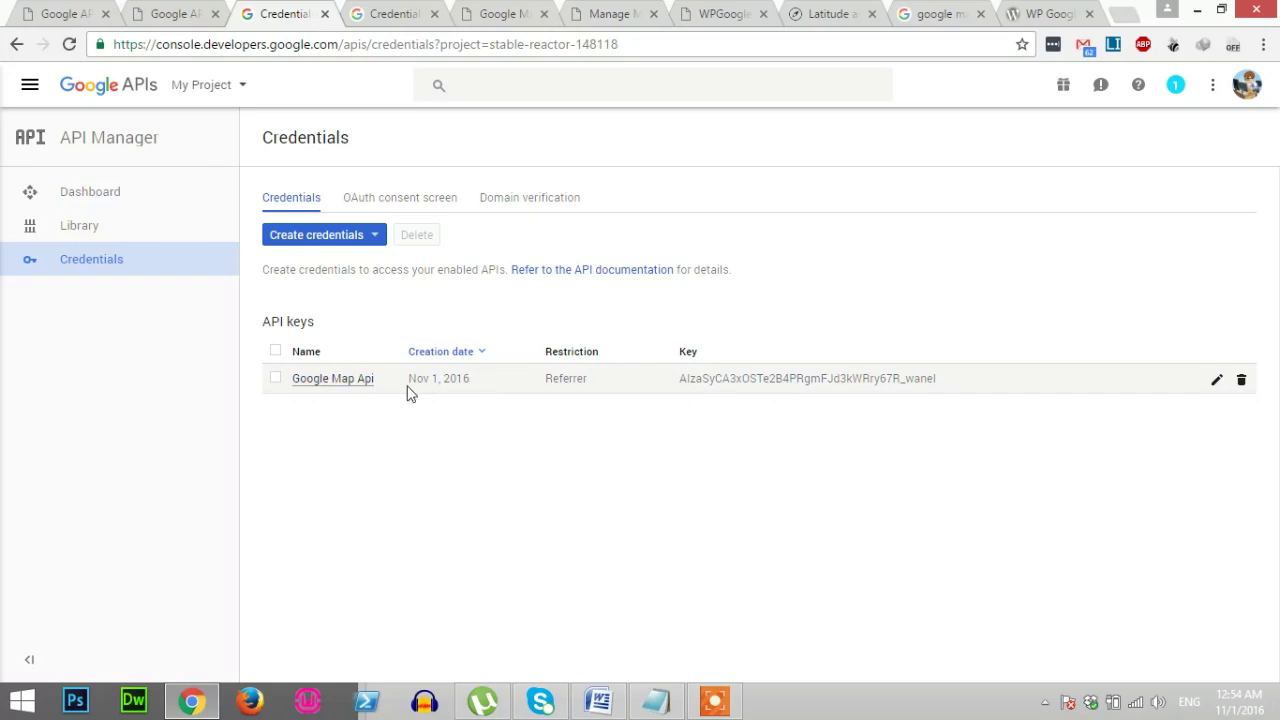
Step: Paste the copied key into the Retro Add Google Maps API KEY field and save the changes
click(167, 10)
click(392, 303)
key(ctrl+v)
drag(395, 309, 234, 309)
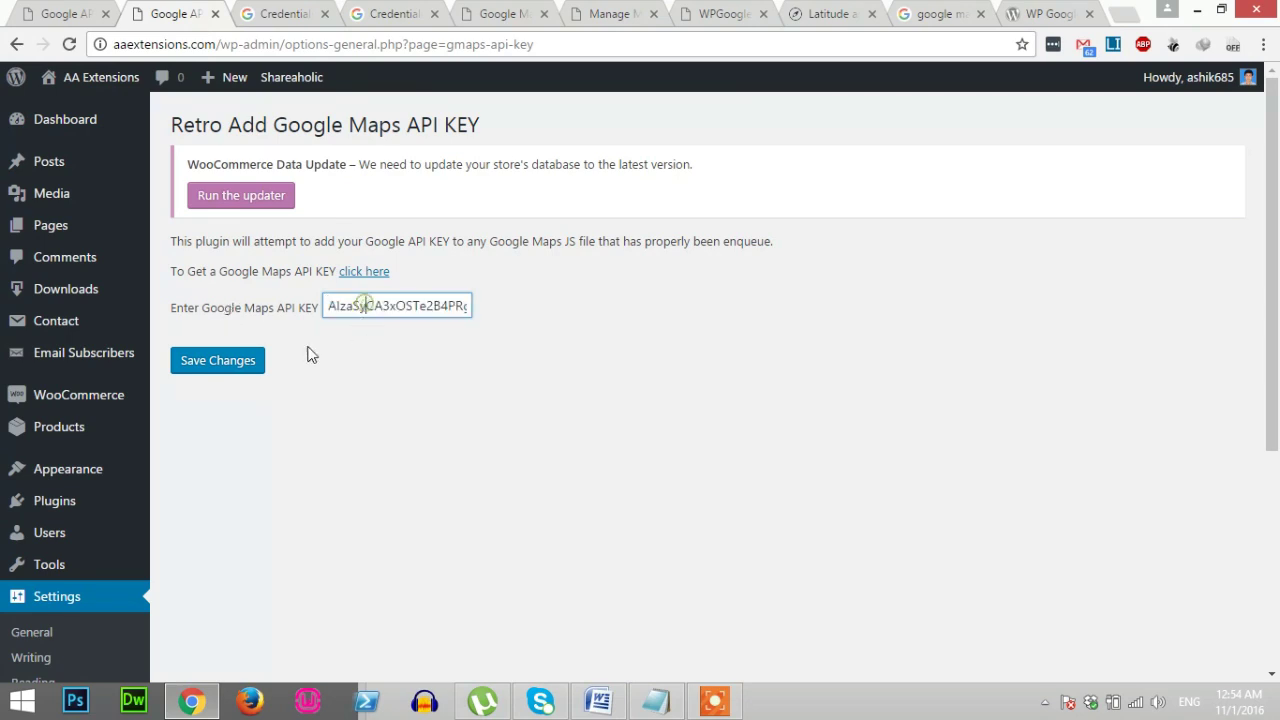
click(195, 368)
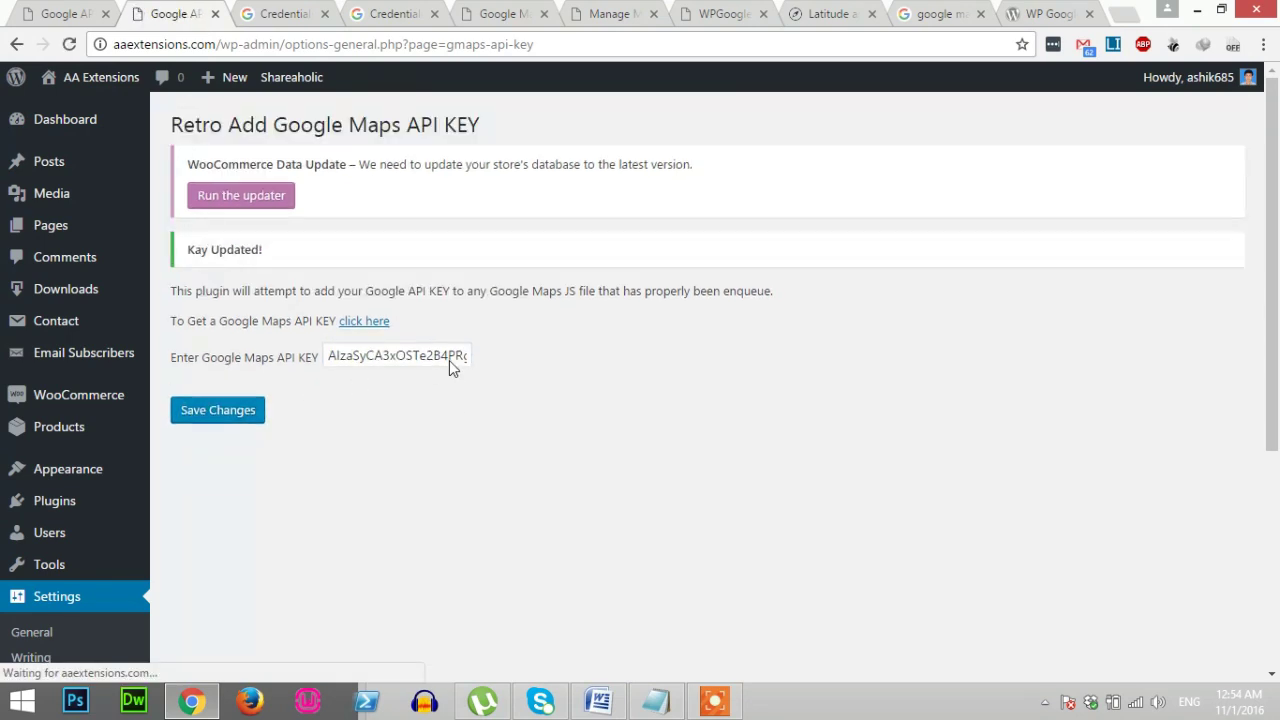
Step: Scroll the saved settings page and switch to the Google Maps Test tab
scroll(1107, 426, down, 1)
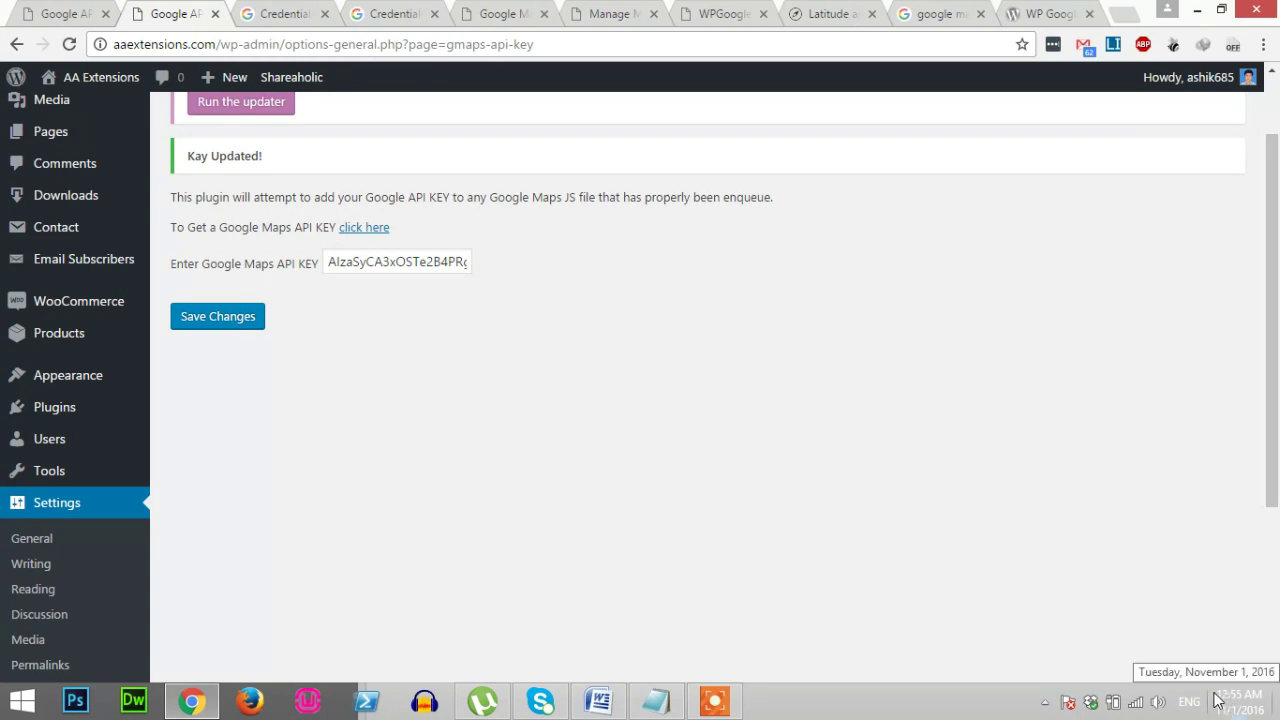
mouse_move(1236, 701)
scroll(560, 398, up, 1)
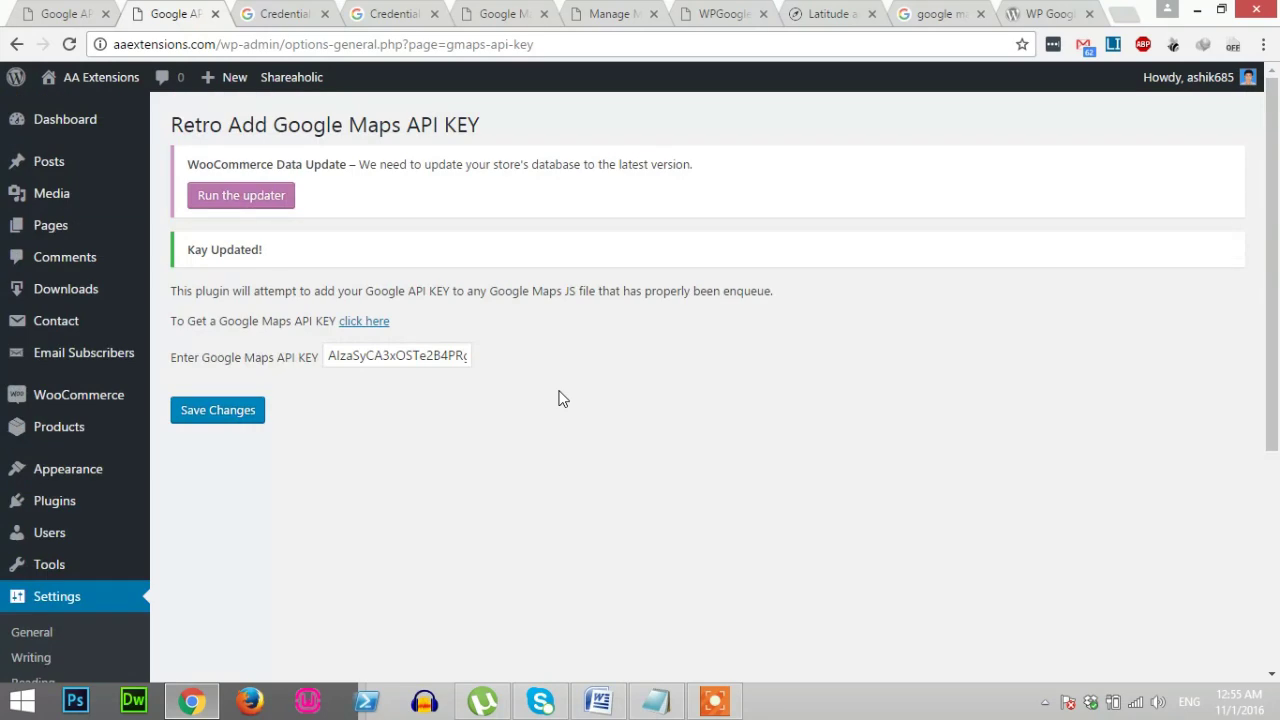
scroll(727, 215, down, 1)
click(210, 12)
Step: Reload the Google Maps Test page and pan the working world map with the Dhaka marker
drag(491, 8, 285, 10)
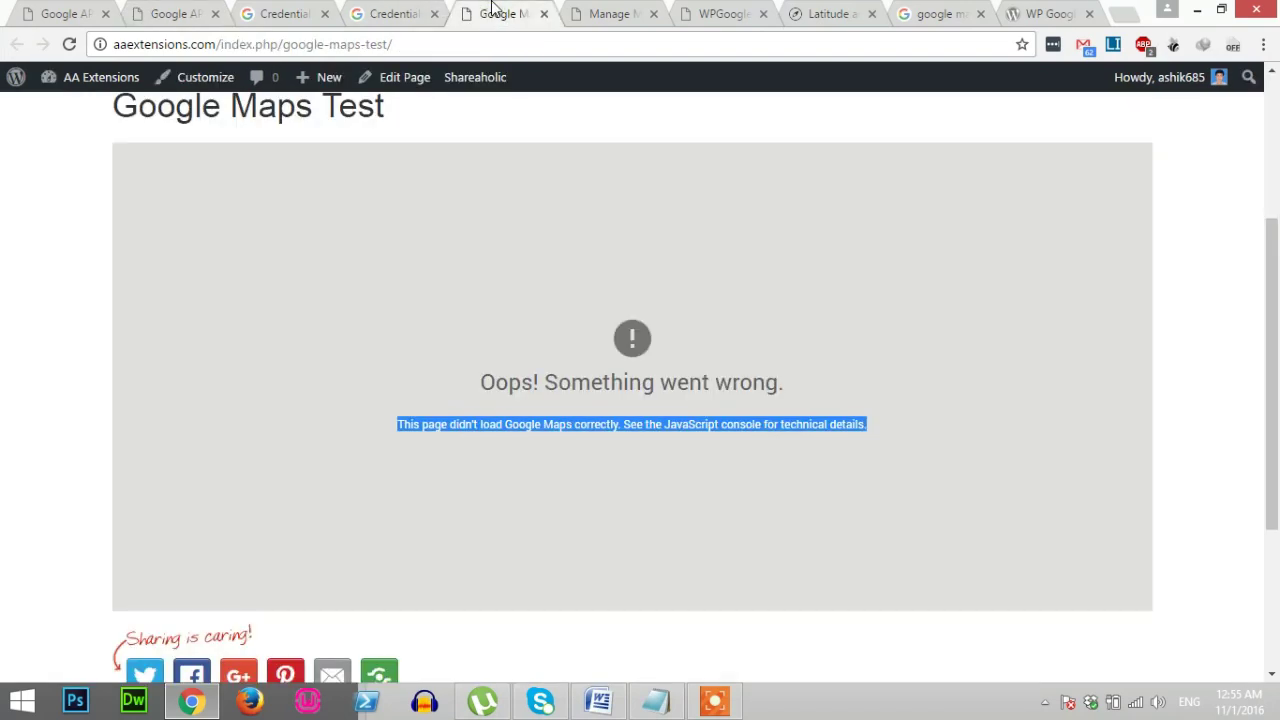
click(71, 44)
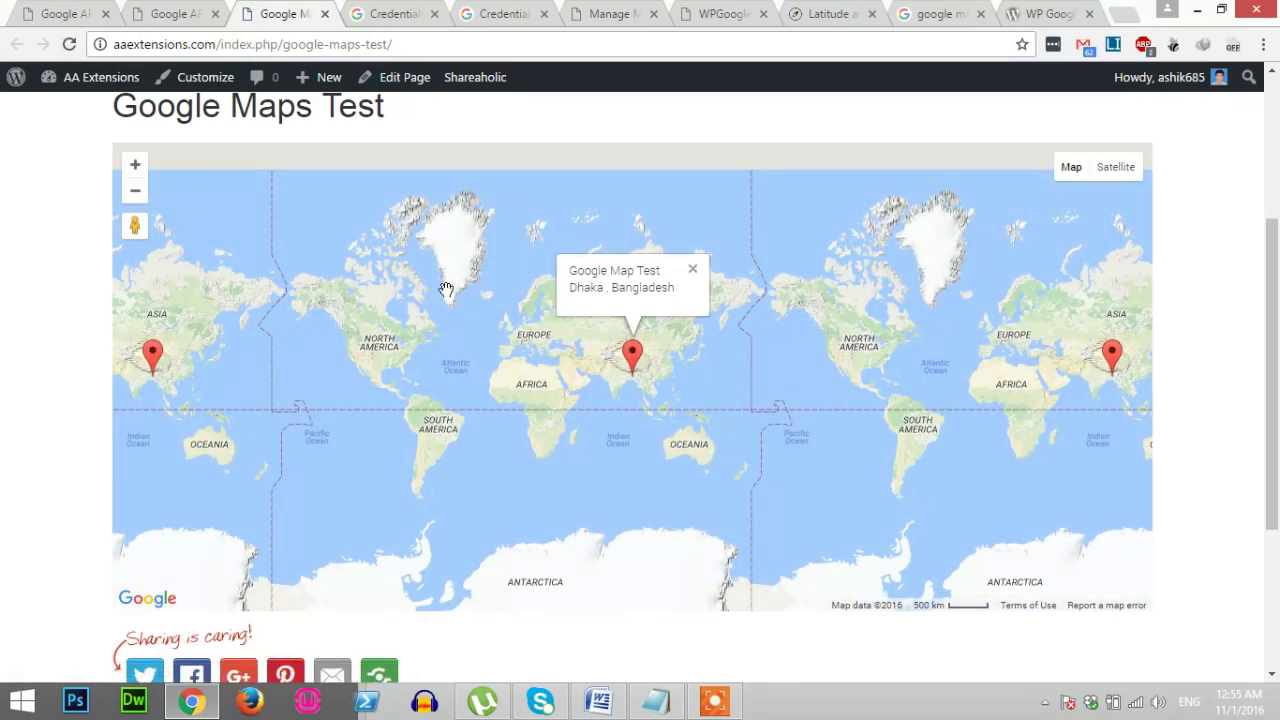
scroll(443, 287, down, 1)
scroll(446, 289, up, 1)
drag(449, 323, 455, 300)
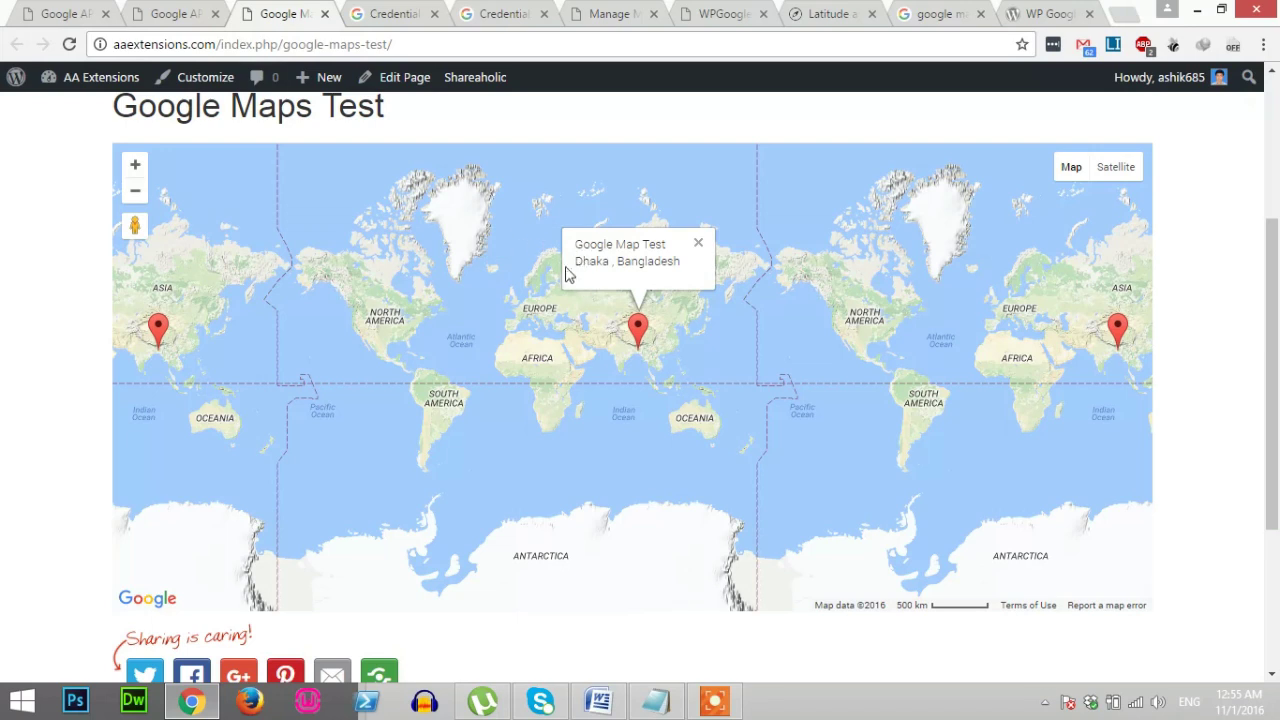
click(155, 12)
Step: Open Settings > Google API KEY from the WordPress admin menu
scroll(455, 383, down, 1)
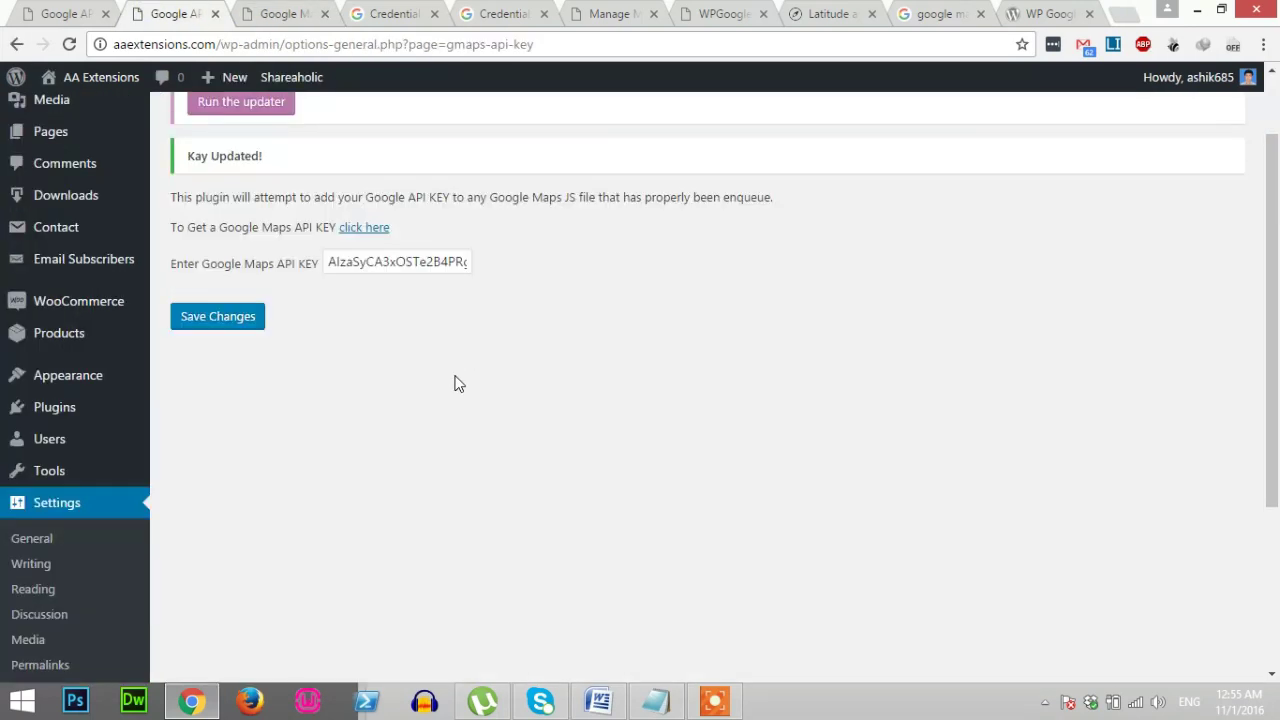
scroll(455, 384, down, 3)
mouse_move(80, 623)
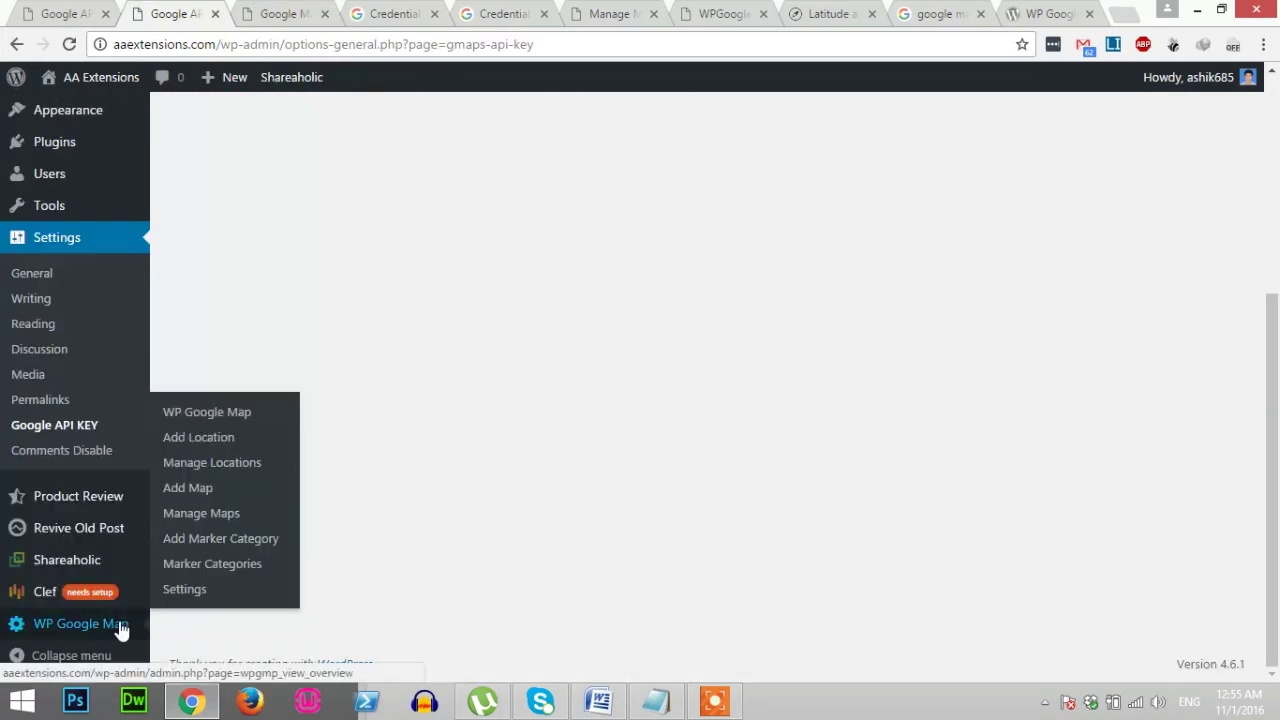
click(187, 589)
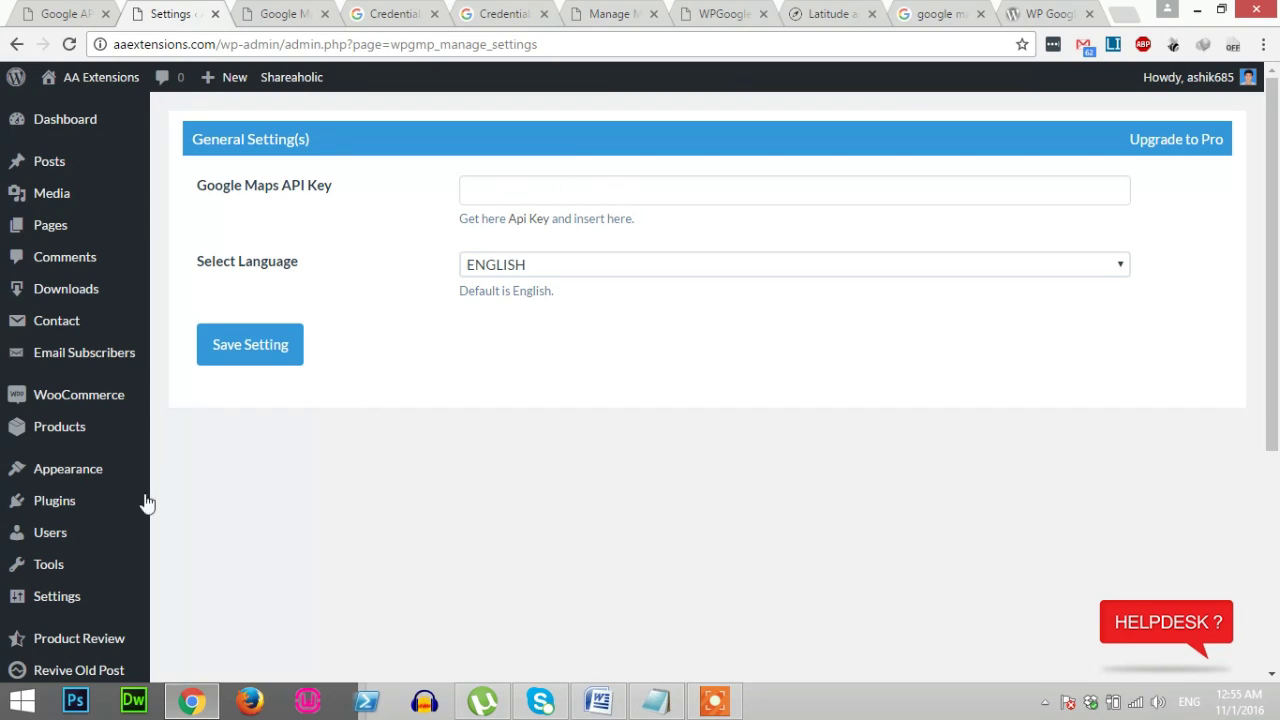
mouse_move(57, 237)
click(211, 605)
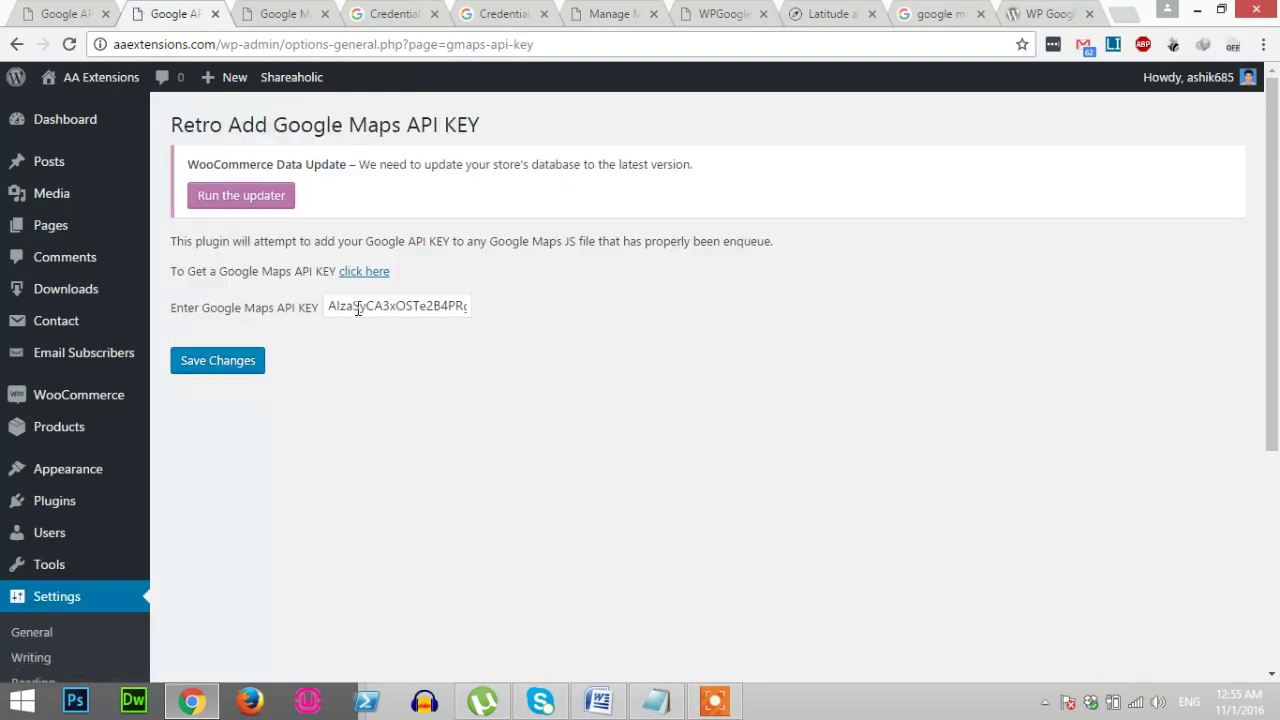
click(300, 13)
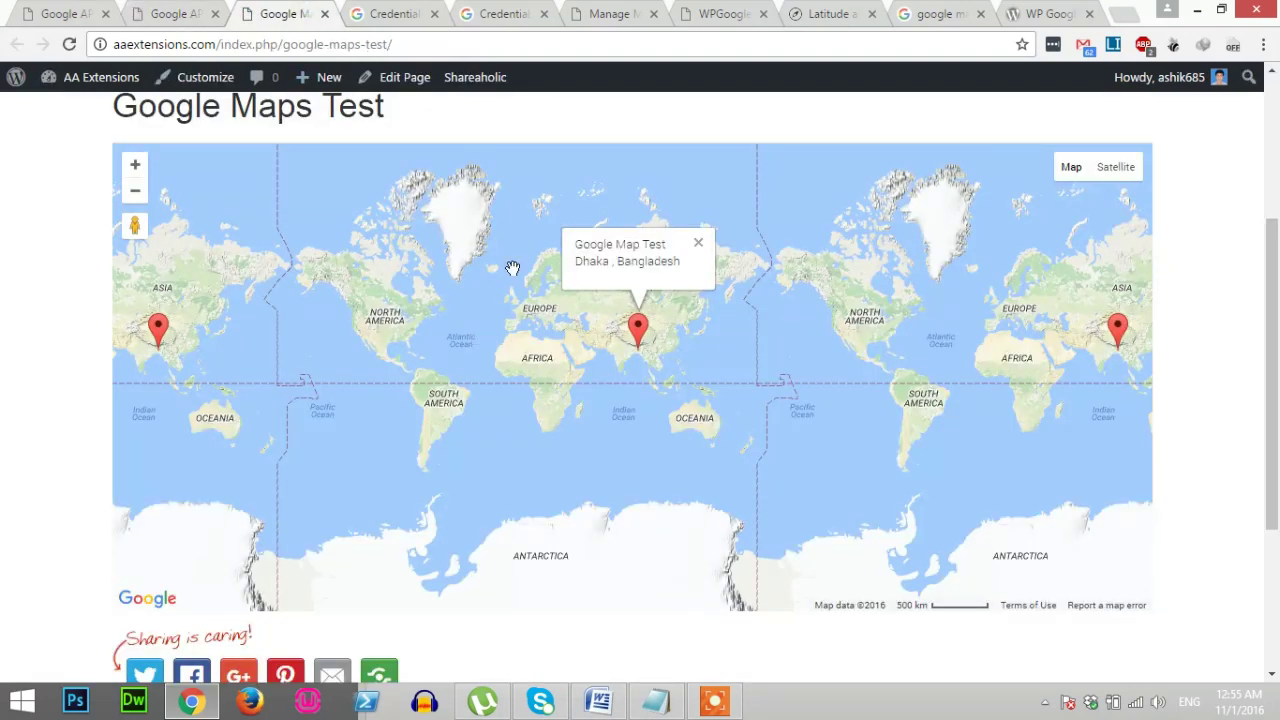
click(150, 12)
Step: Delete the saved API key, save the empty setting, and reload the Google Maps Test page
click(398, 305)
key(ctrl+a)
key(BackSpace)
click(209, 364)
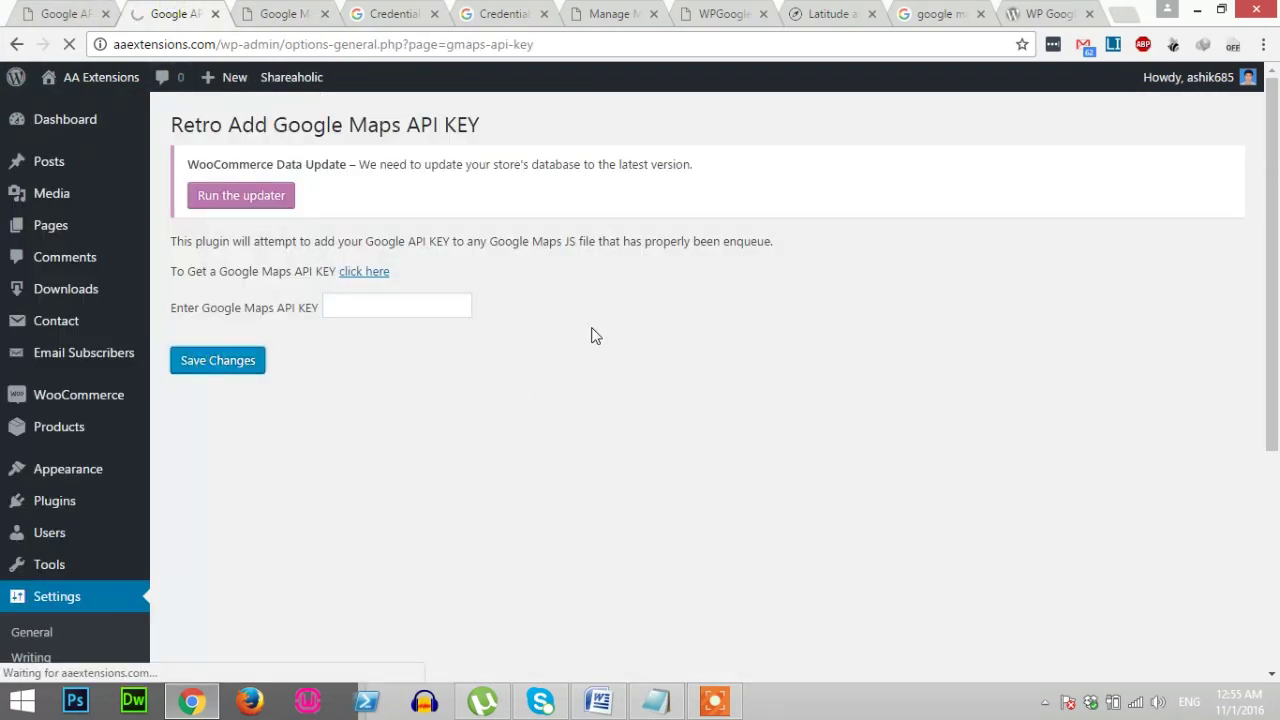
click(288, 12)
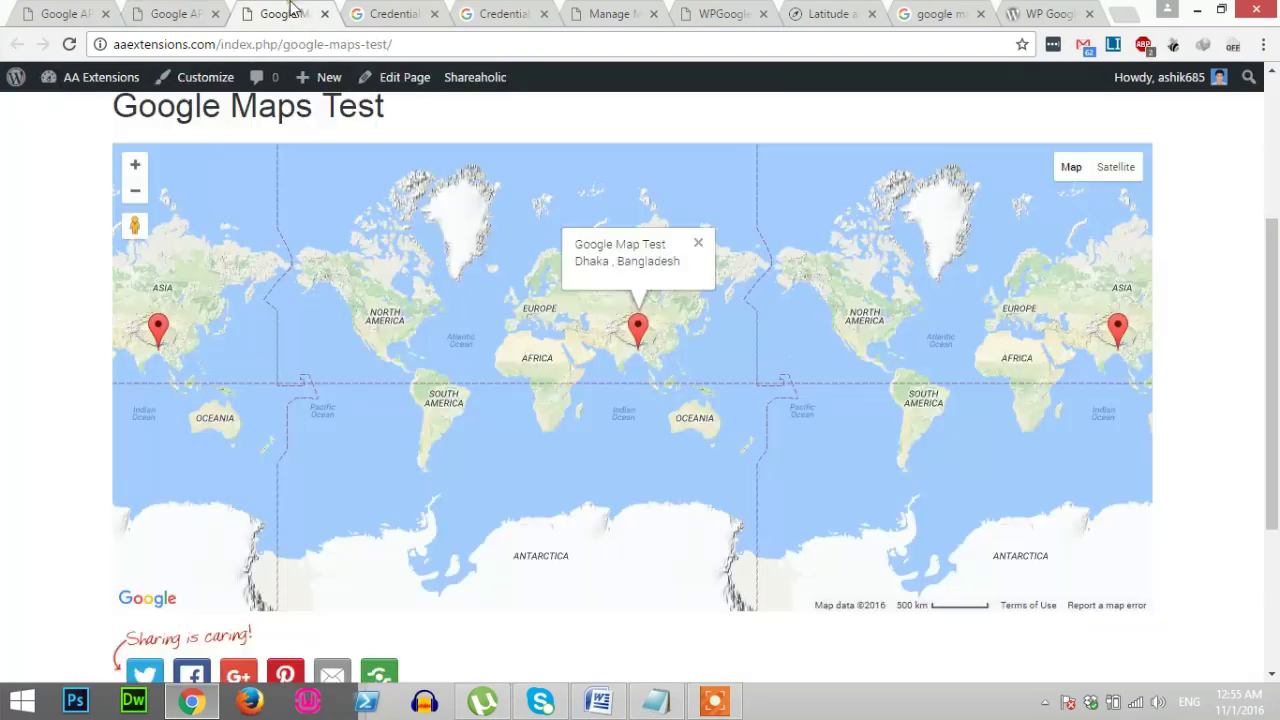
click(69, 44)
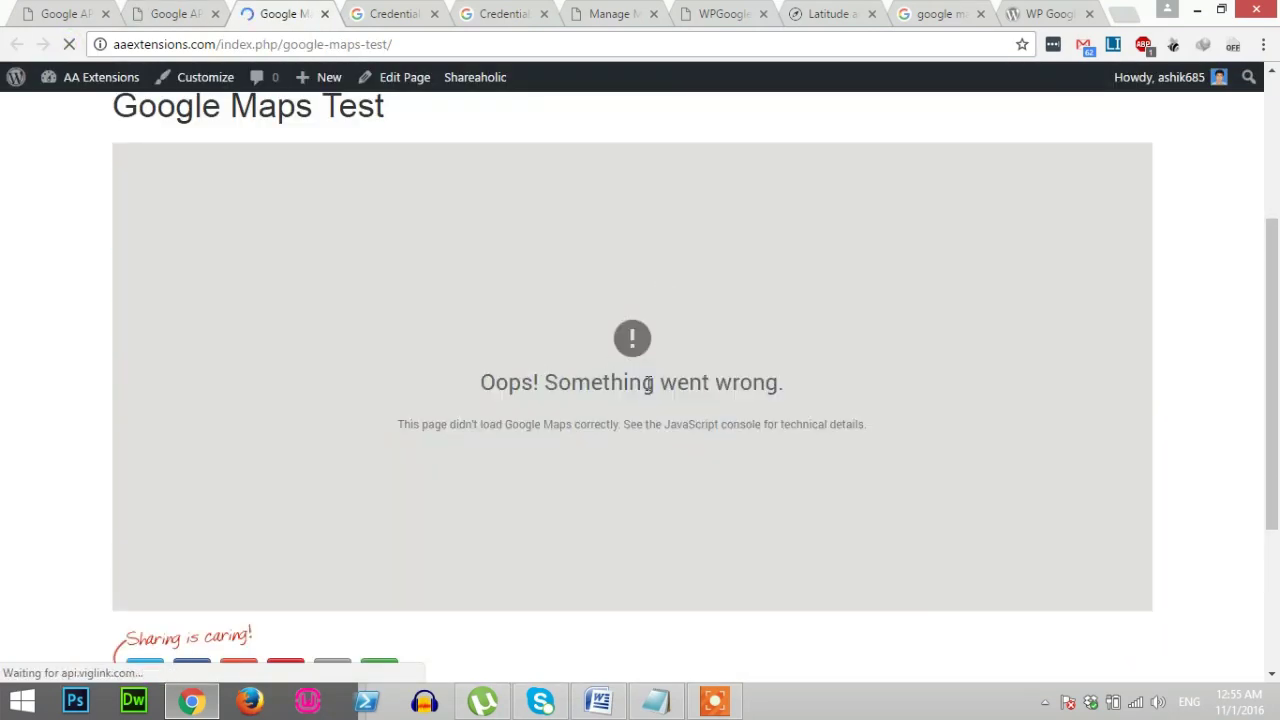
Step: Paste the API key back, save it, and reload the test page to see the Dhaka map
click(145, 12)
click(374, 355)
key(ctrl+v)
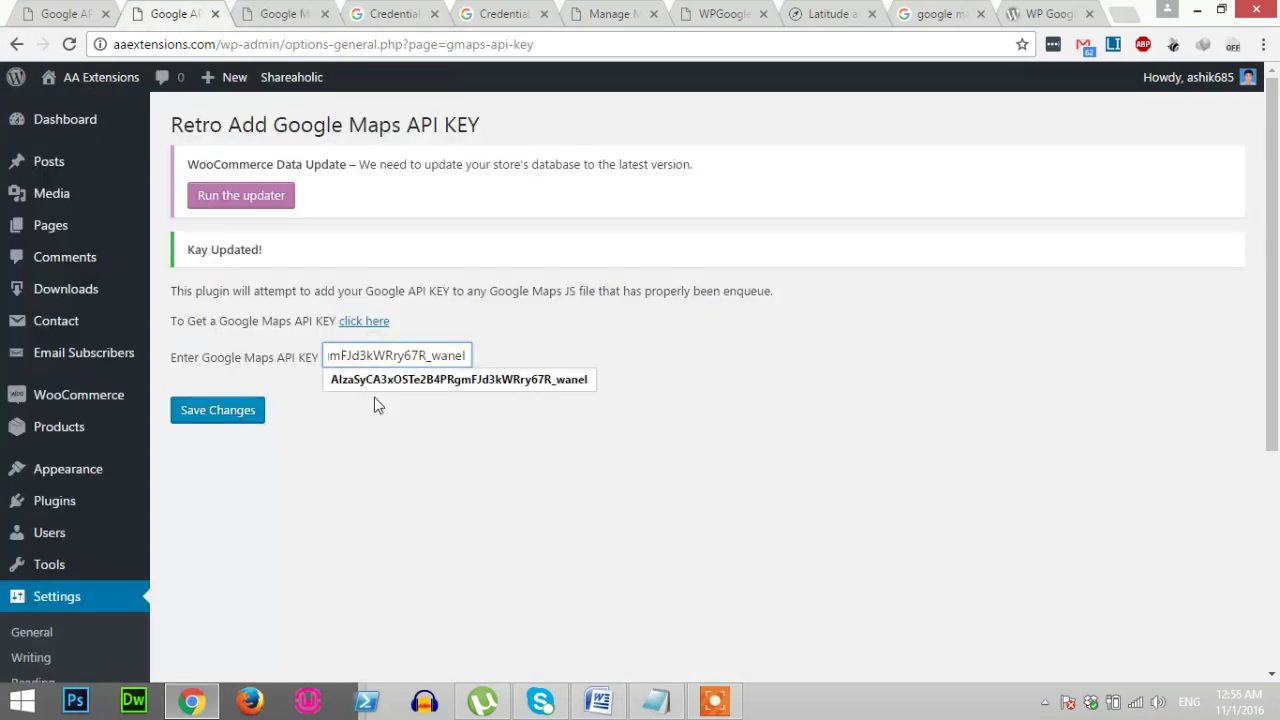
click(400, 389)
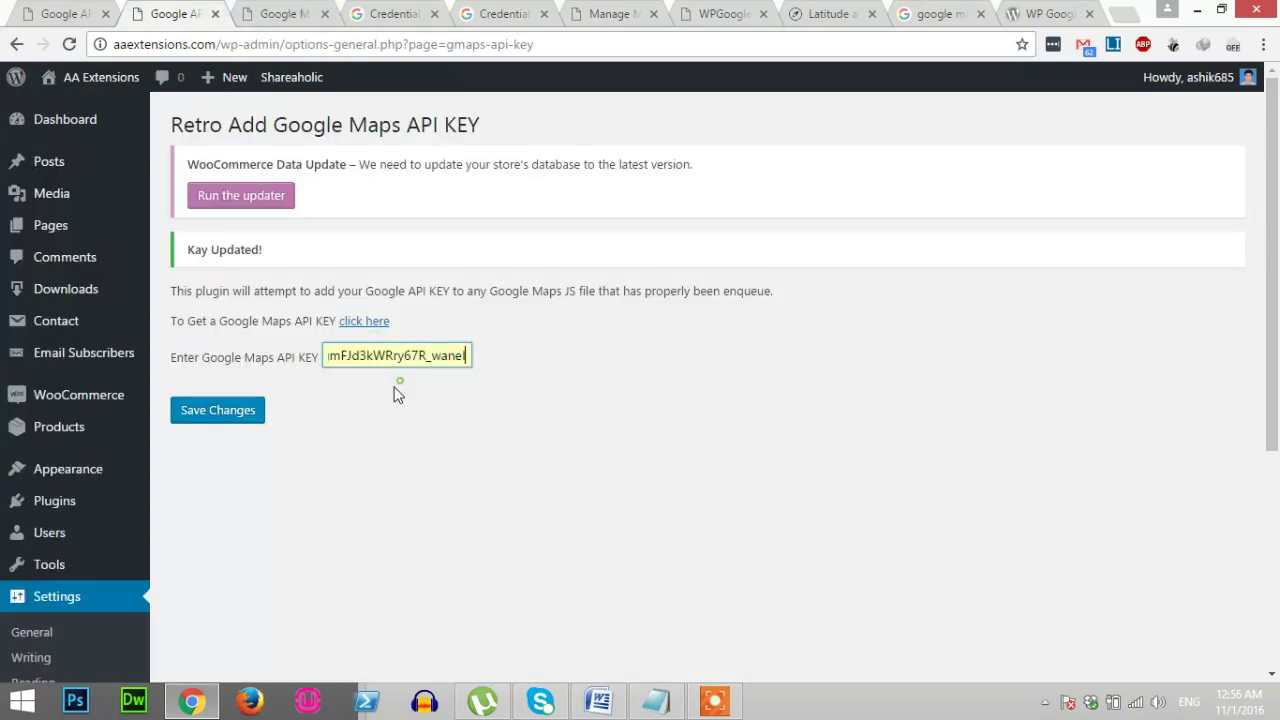
click(198, 416)
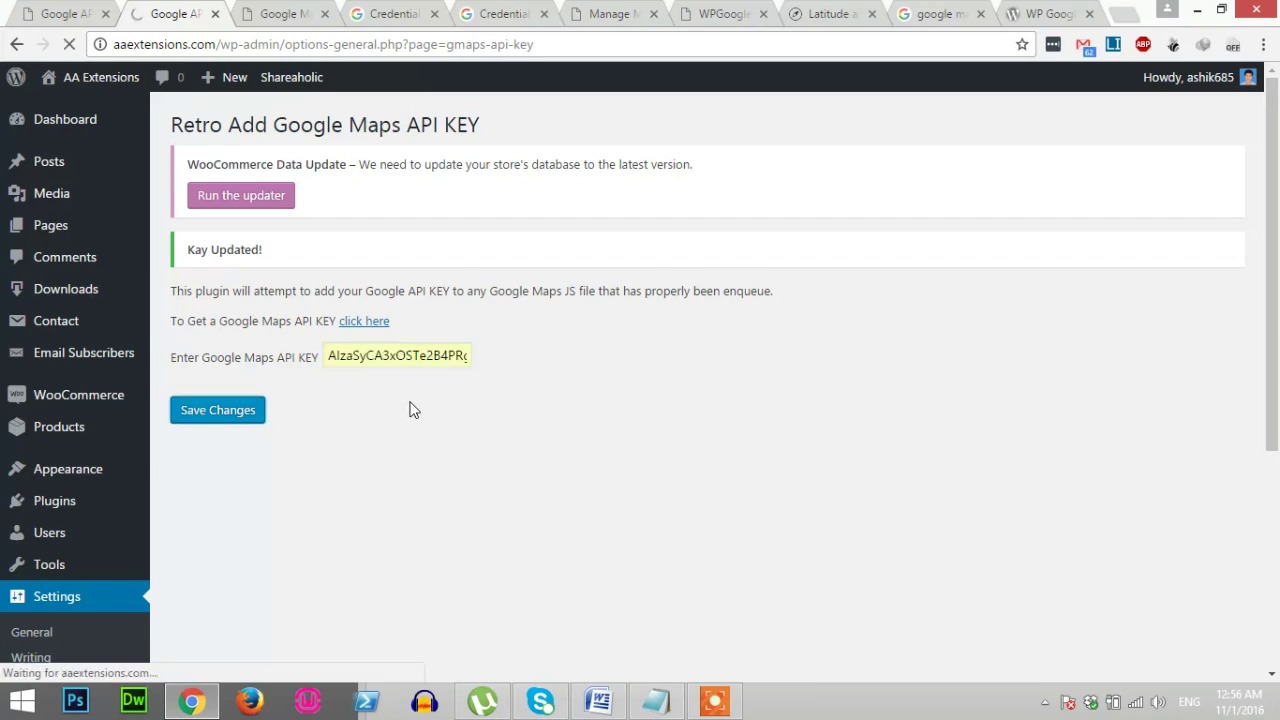
click(280, 13)
click(69, 44)
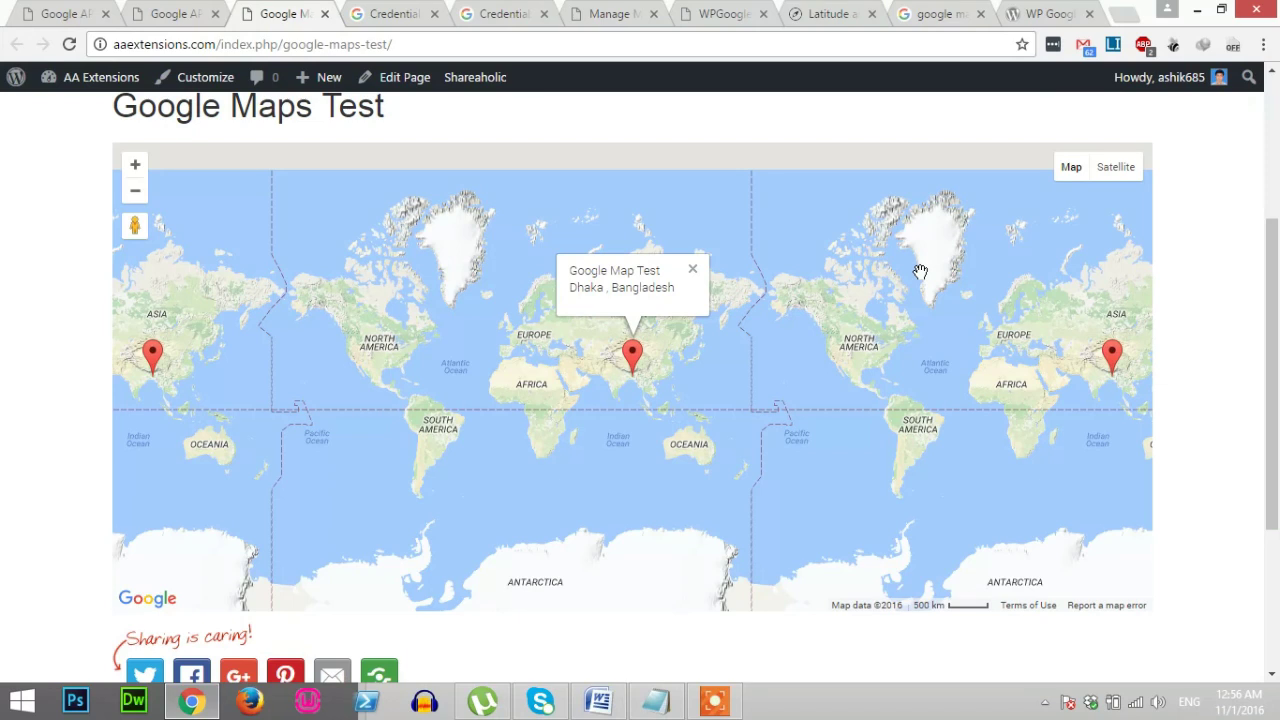
mouse_move(903, 343)
mouse_down()
mouse_move(625, 343)
mouse_move(905, 342)
mouse_up()
Step: Bring Word's Document1 forward to show the notes on the map error, its API-key cause and plugin
click(598, 700)
click(468, 216)
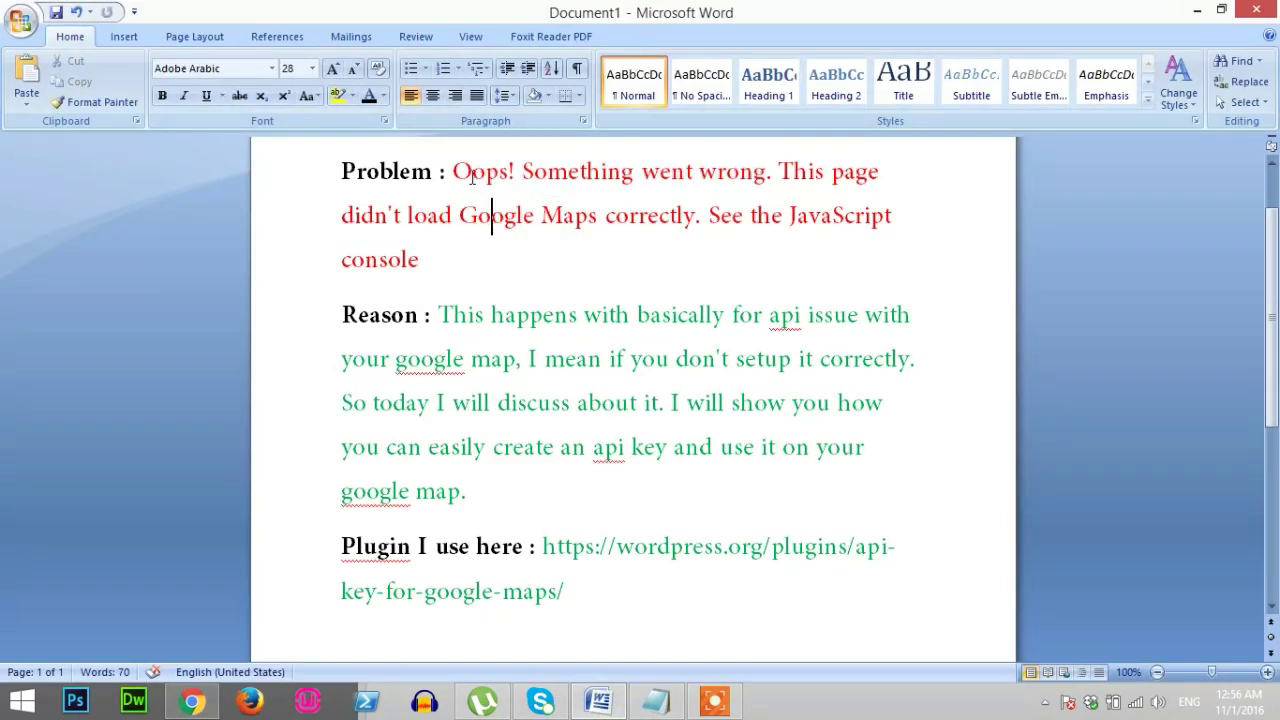